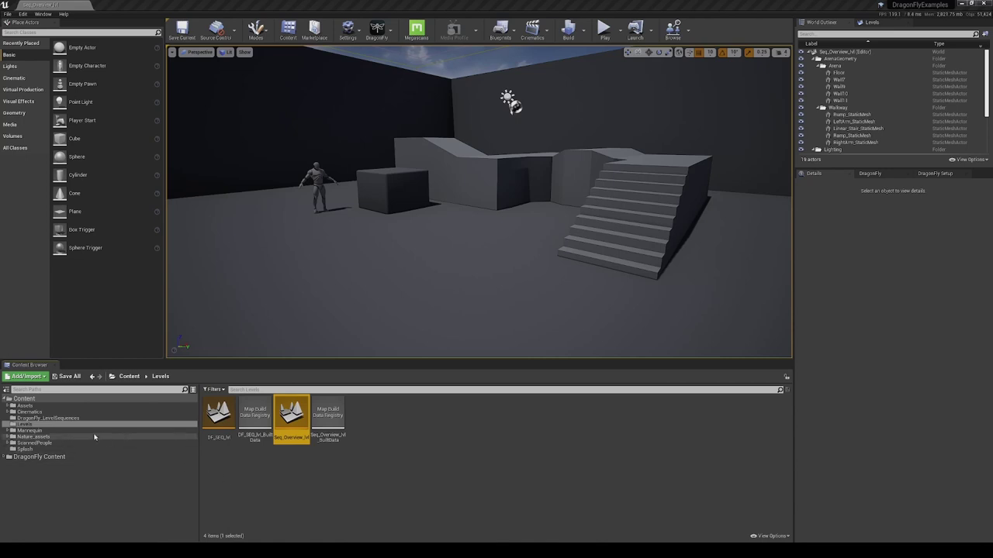
# - Open the Overview_Master sequence from Cinematics > Overview and scrub to around frame 16
pyautogui.doubleClick(29, 412)
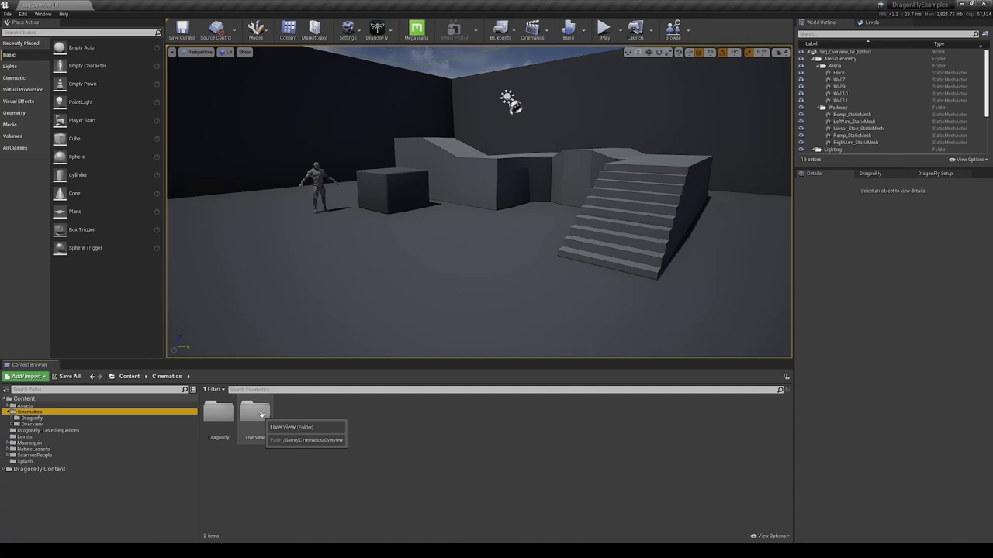
pyautogui.doubleClick(256, 413)
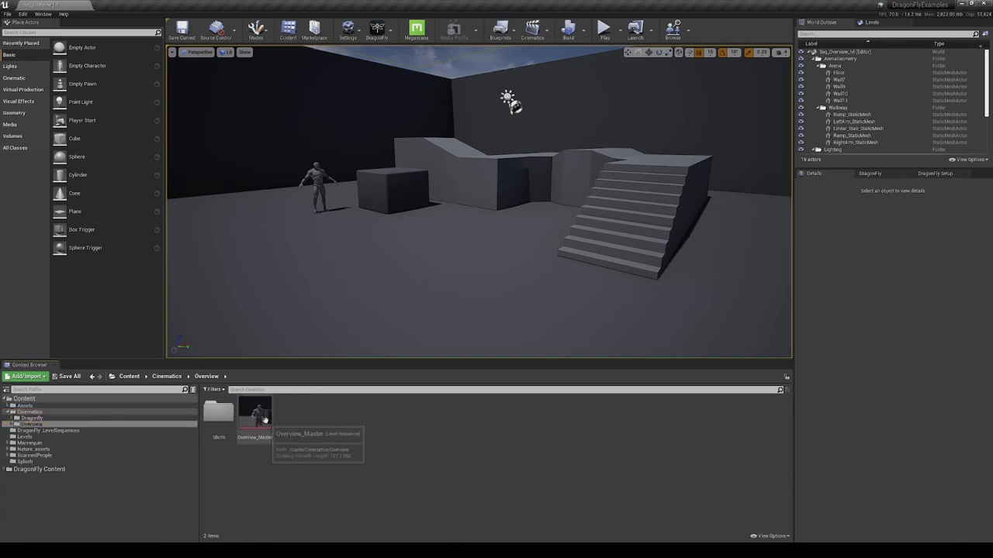
pyautogui.doubleClick(264, 423)
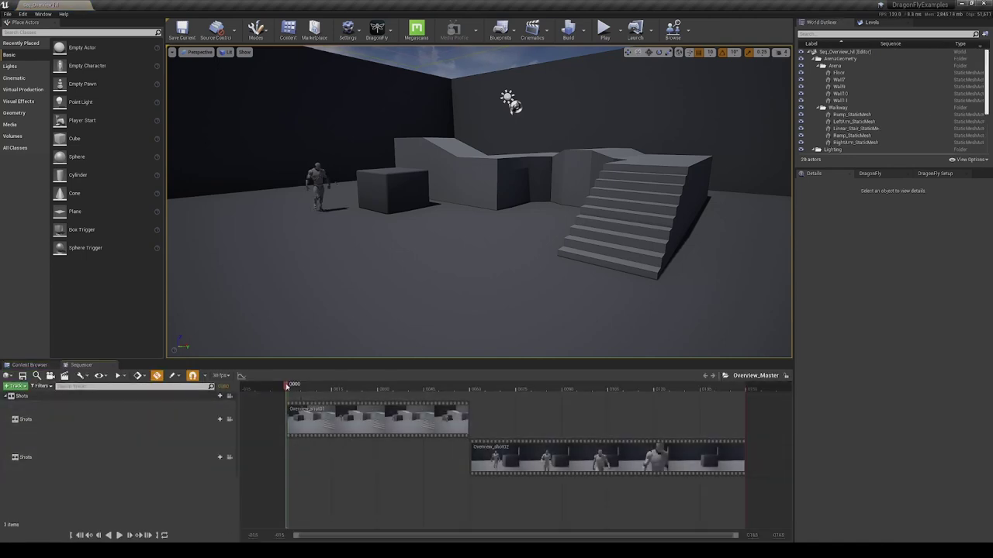
pyautogui.moveTo(291, 387); pyautogui.dragTo(335, 386)
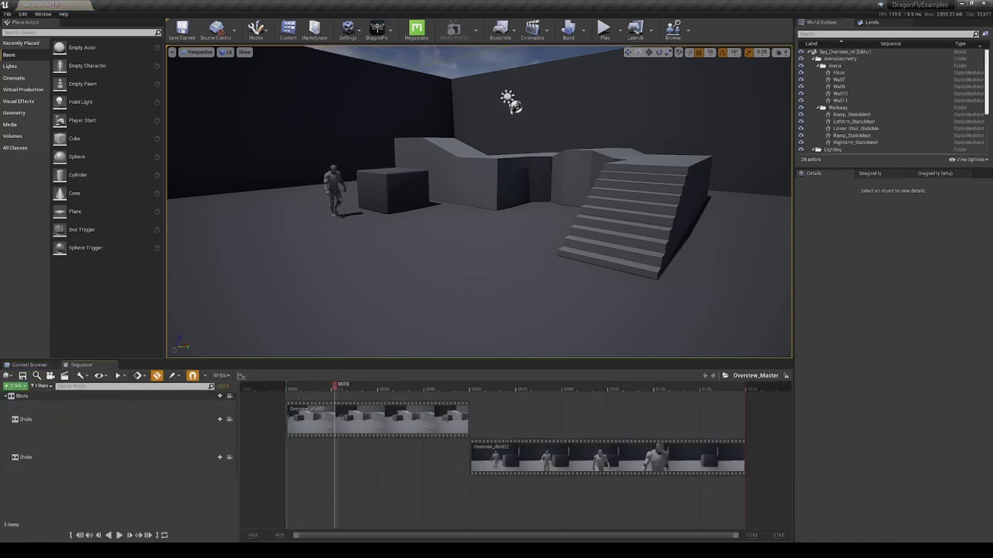
# - Switch to a Cinematic Viewport locked to the shot cameras and scrub through the shots
pyautogui.click(199, 51)
pyautogui.click(221, 174)
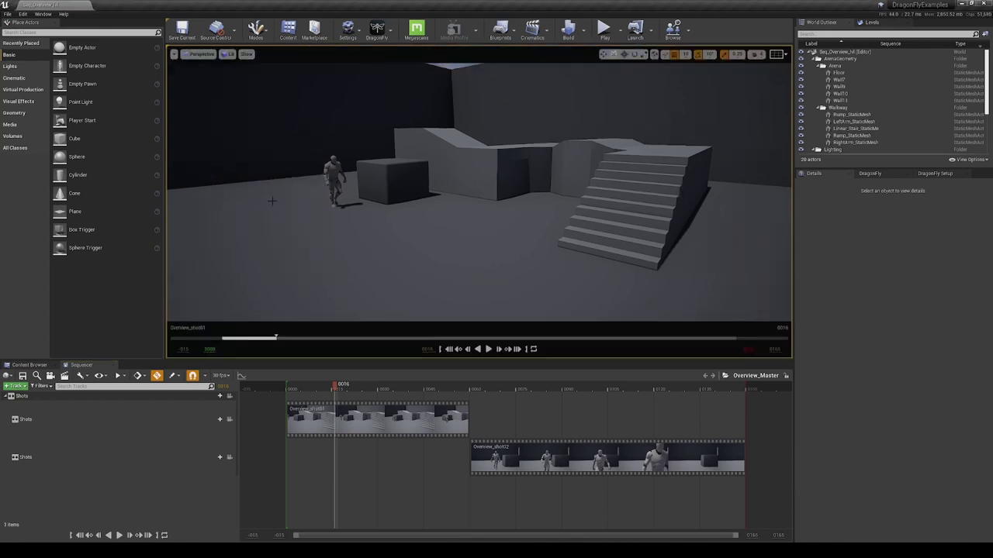
pyautogui.click(233, 396)
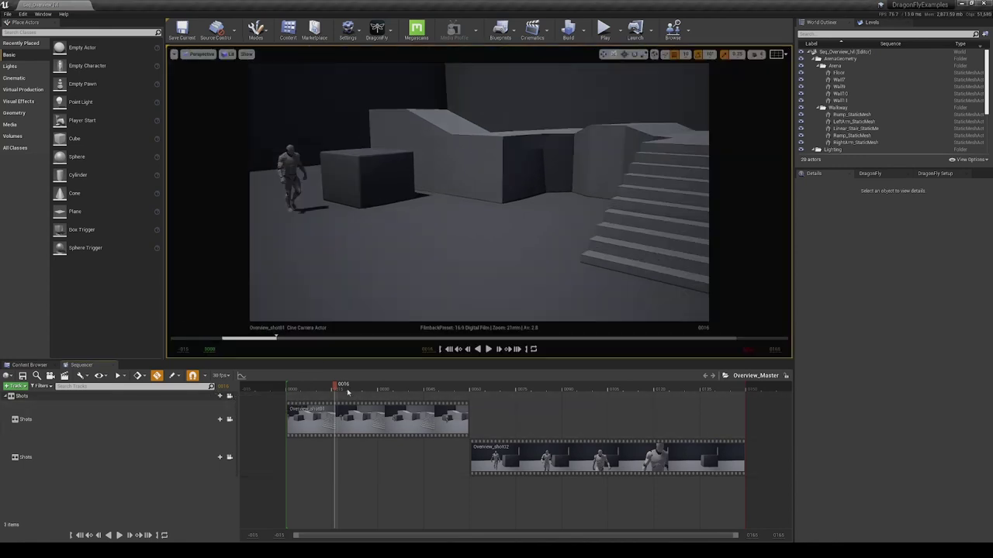
pyautogui.moveTo(336, 386); pyautogui.dragTo(677, 413)
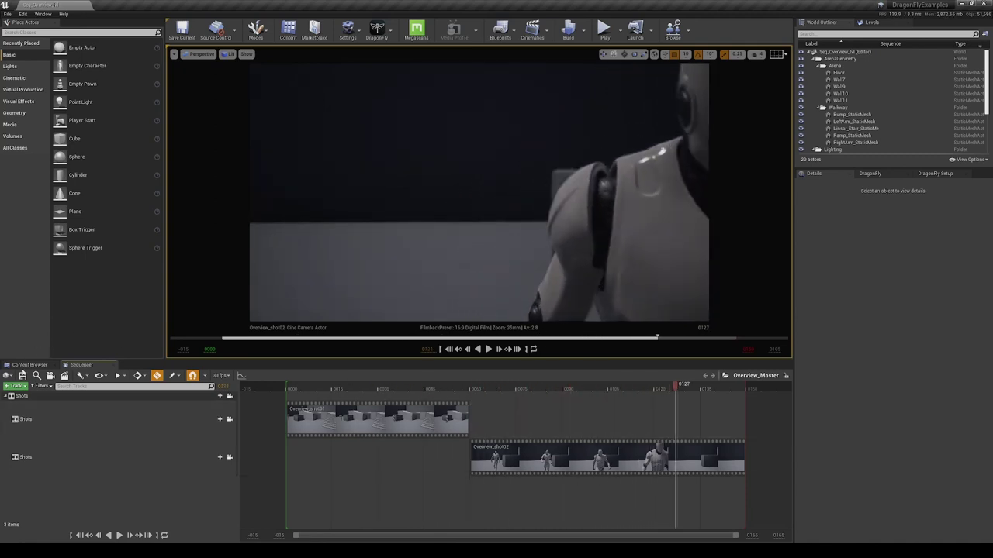
# - Open the Overview_shot01 sequence from the Shots folder in the Content Browser
pyautogui.click(29, 365)
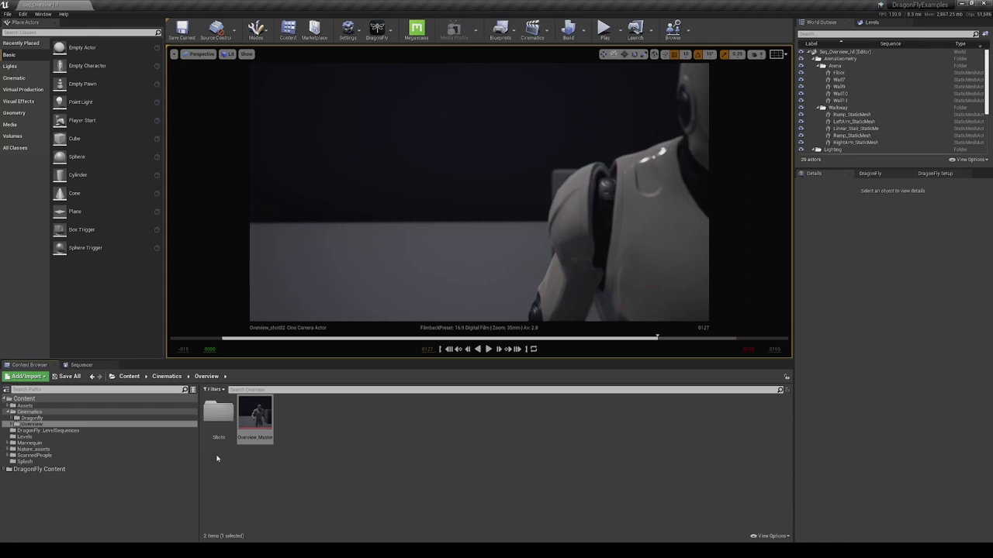
pyautogui.click(217, 417)
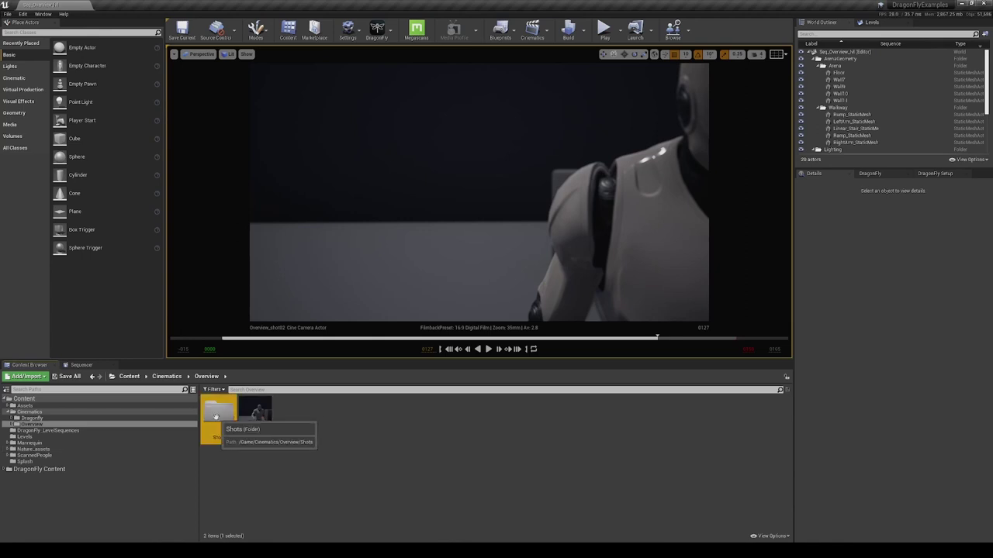
pyautogui.doubleClick(216, 417)
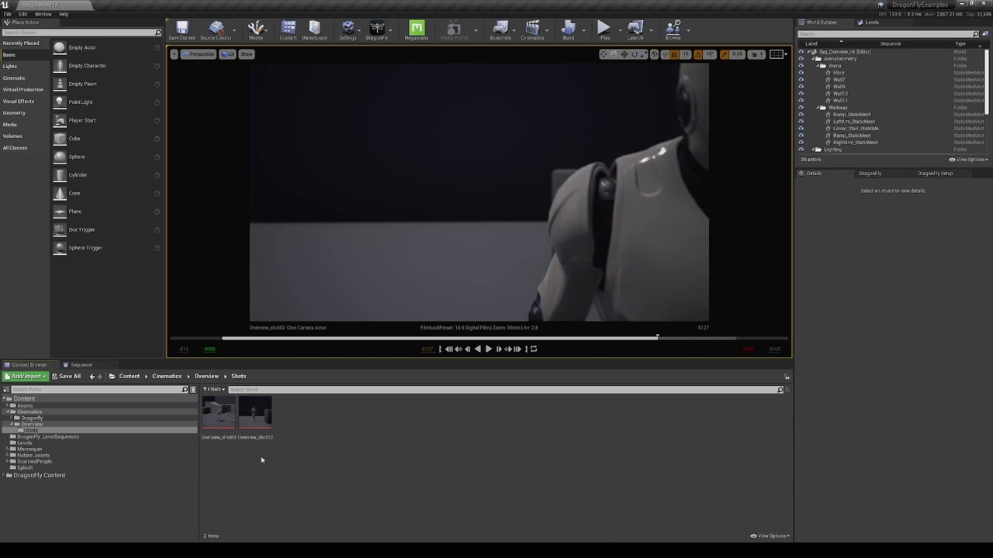
pyautogui.doubleClick(218, 415)
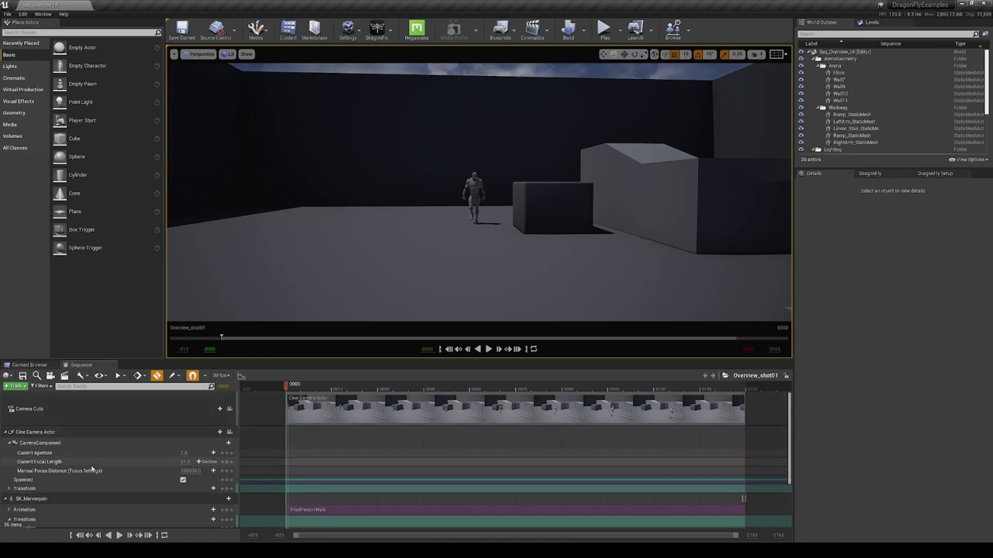
pyautogui.scroll(-1, 54, 496)
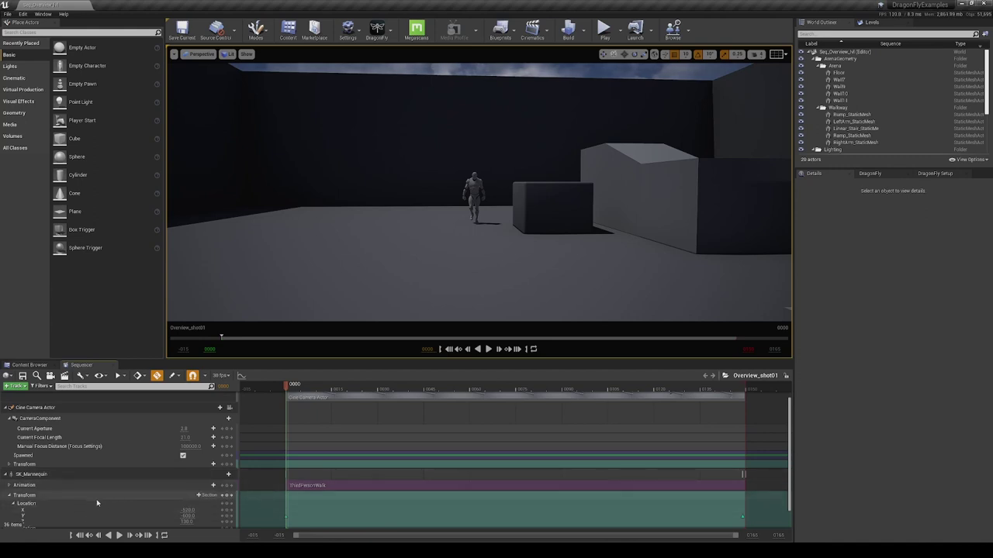
pyautogui.scroll(1, 112, 477)
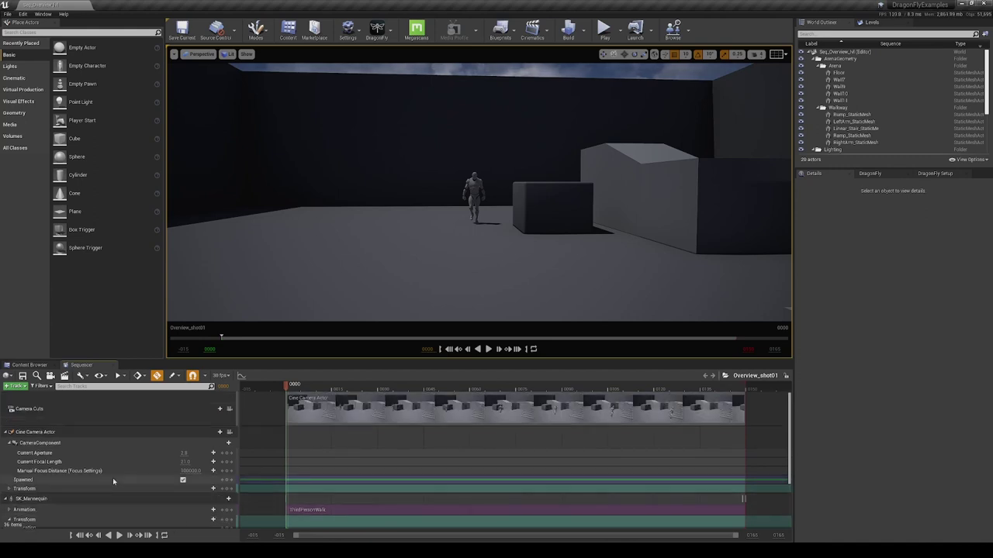
pyautogui.click(16, 385)
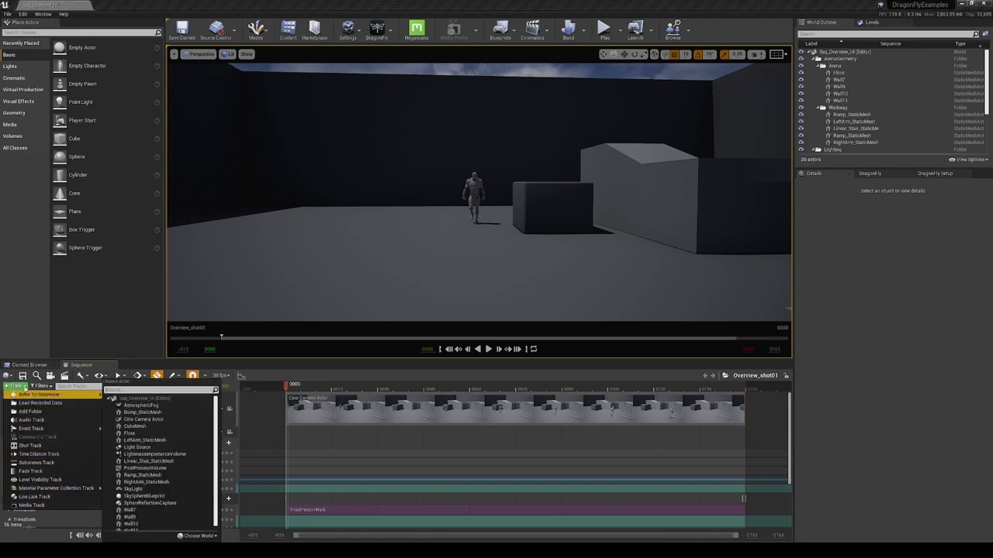
pyautogui.click(17, 386)
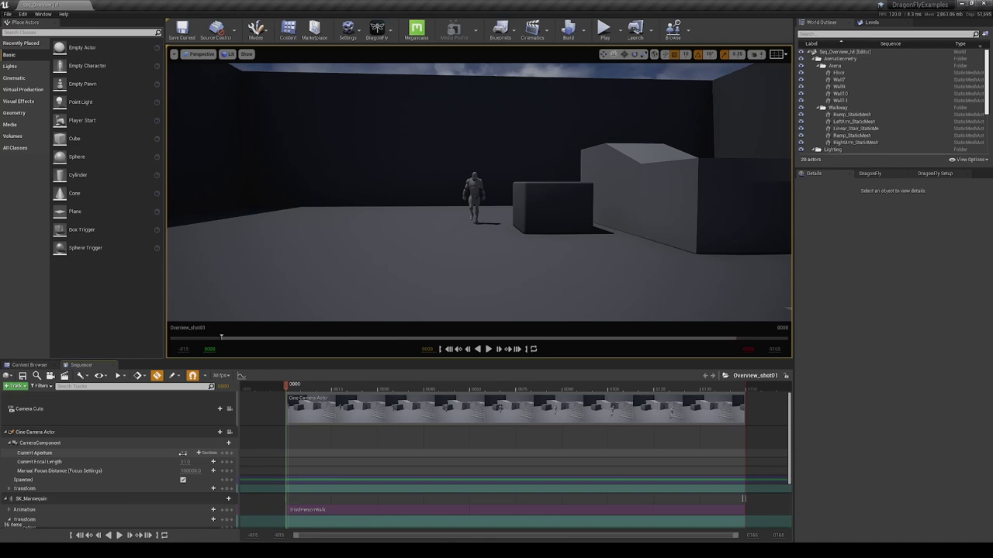
pyautogui.scroll(-3, 171, 481)
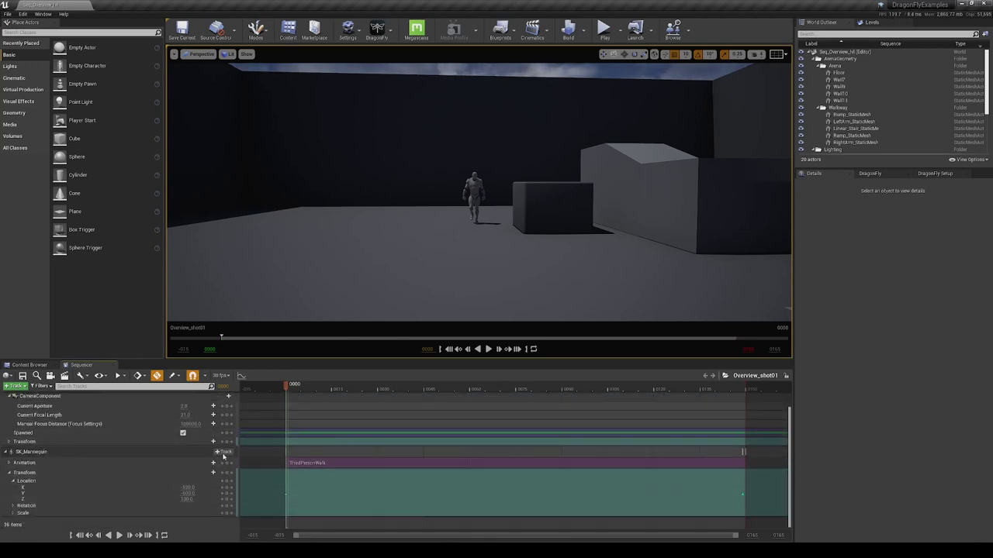
pyautogui.click(203, 463)
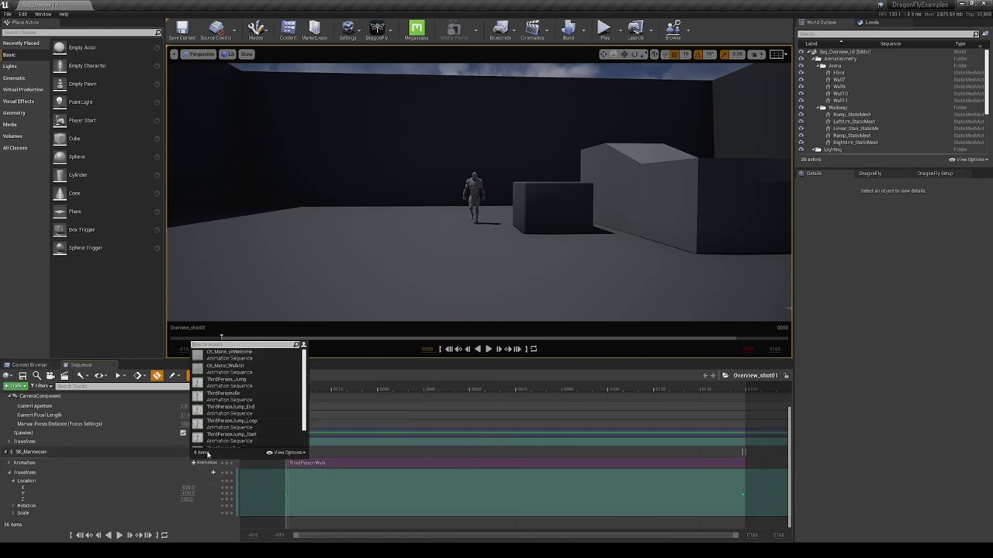
pyautogui.press('Escape')
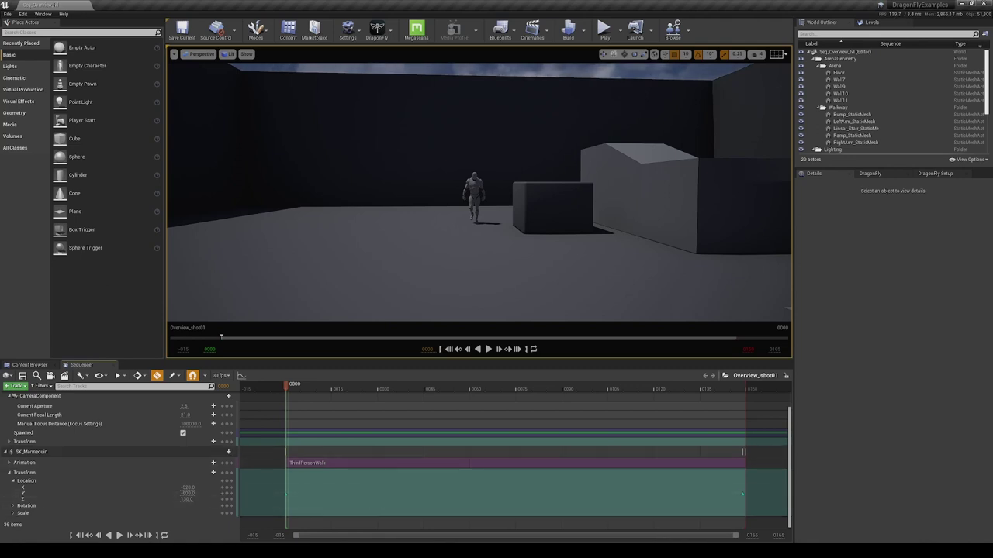
# - Collapse both tracks, lock the viewport to Camera Cuts, and pilot the Cine Camera Actor
pyautogui.click(7, 452)
pyautogui.click(6, 432)
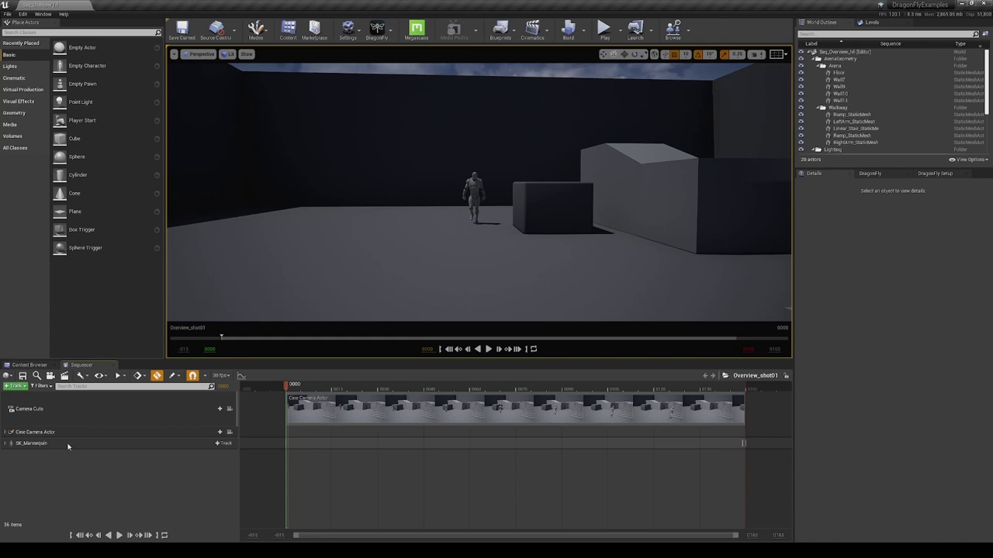
pyautogui.click(230, 409)
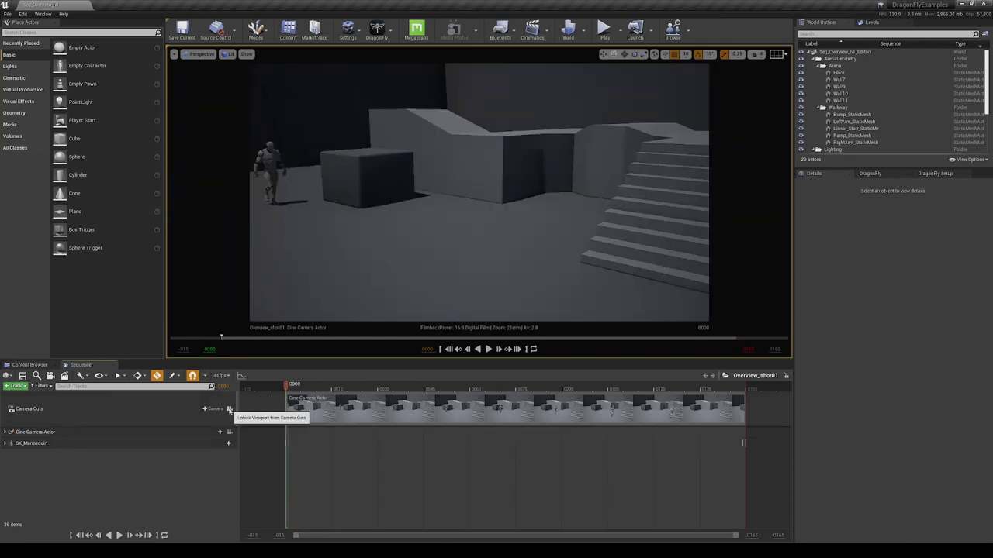
pyautogui.click(230, 409)
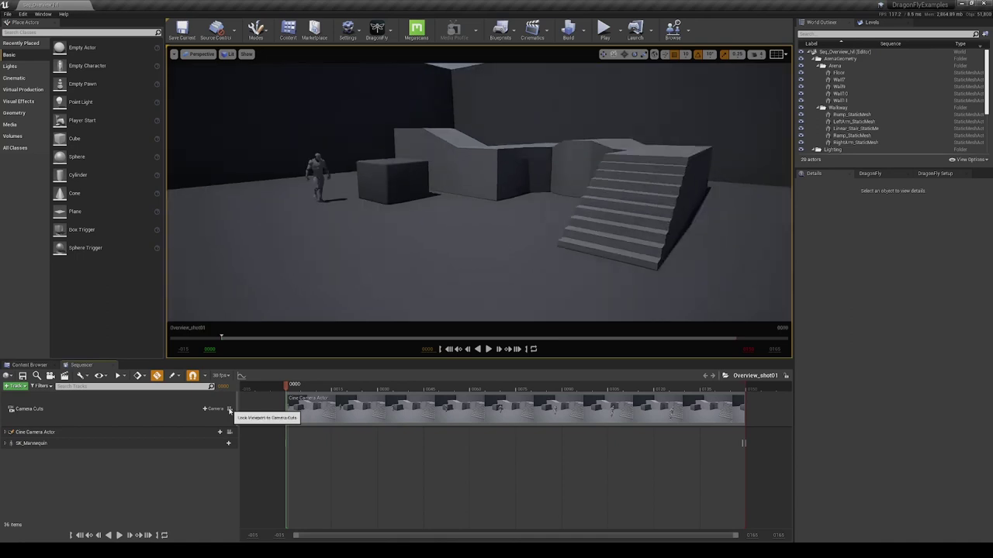
pyautogui.click(230, 409)
pyautogui.click(230, 432)
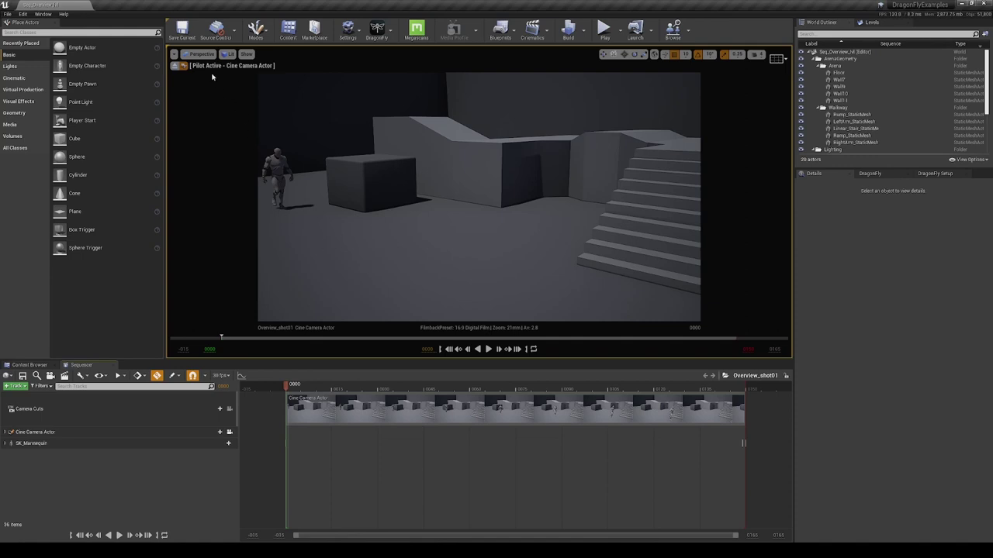
# - Switch to the Two Panes layout with the right pane locked to Camera Cuts
pyautogui.click(174, 55)
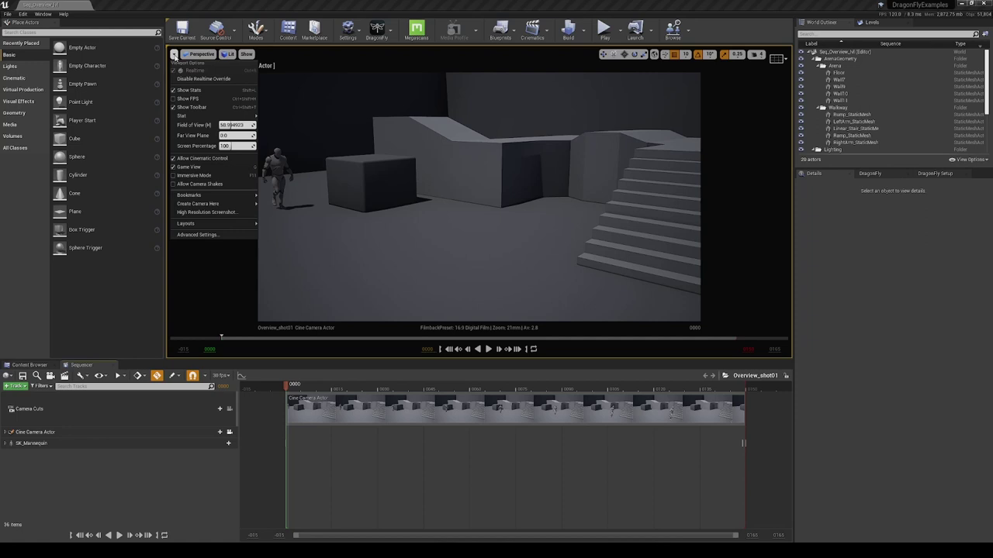
pyautogui.moveTo(222, 225)
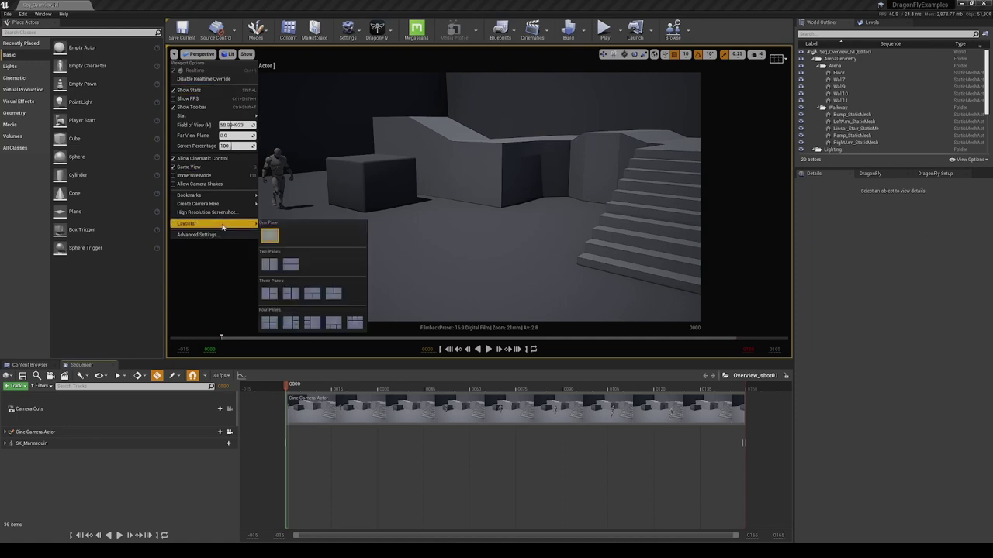
pyautogui.click(269, 264)
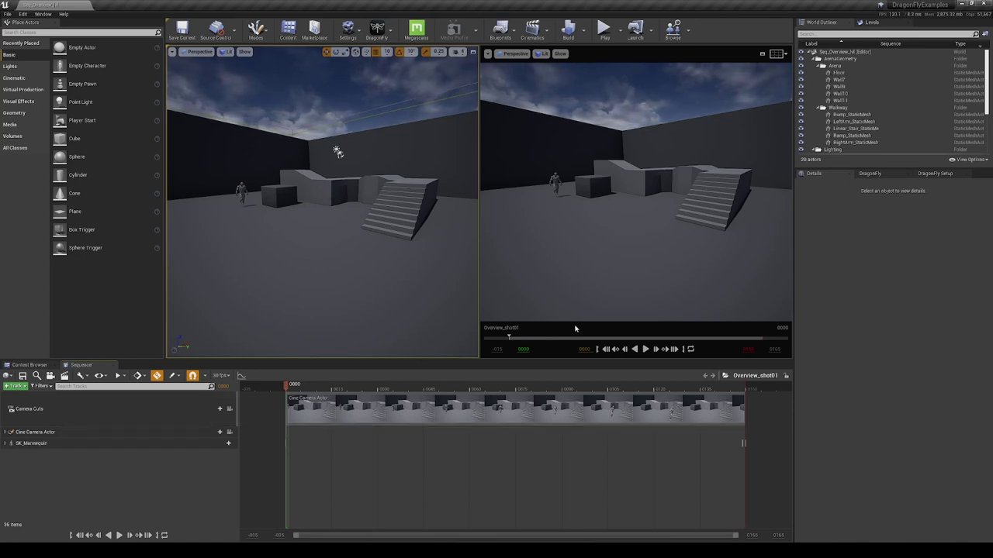
pyautogui.click(228, 409)
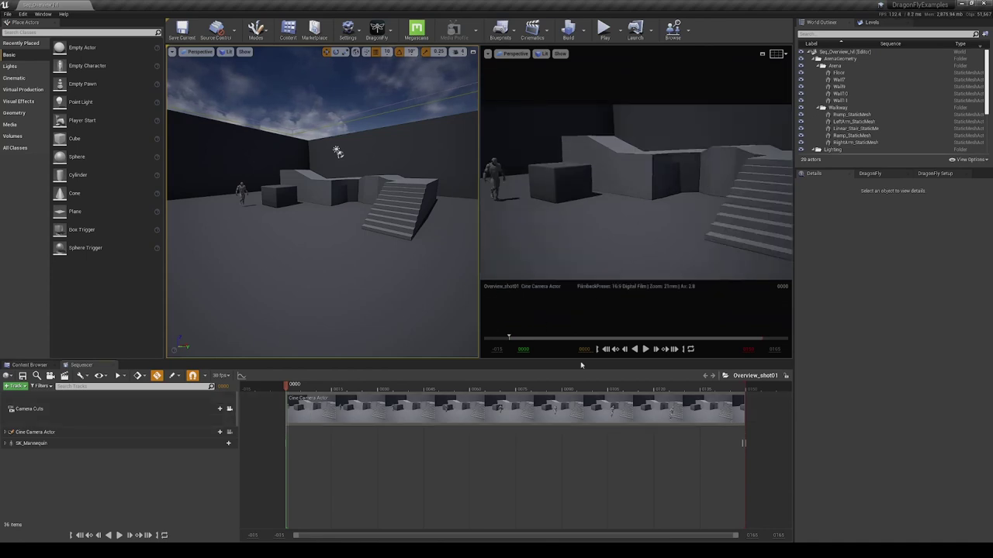
# - Play the Overview_shot01 shot, then turn the DF_SEQ_lvl view toward the waterfall
pyautogui.click(645, 350)
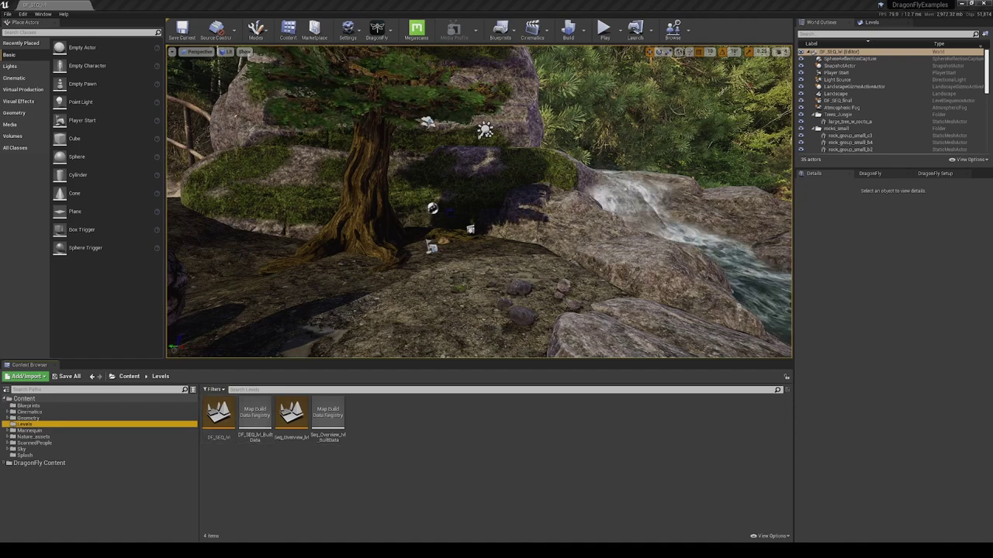
pyautogui.moveTo(465, 233); pyautogui.dragTo(528, 233, button='right')
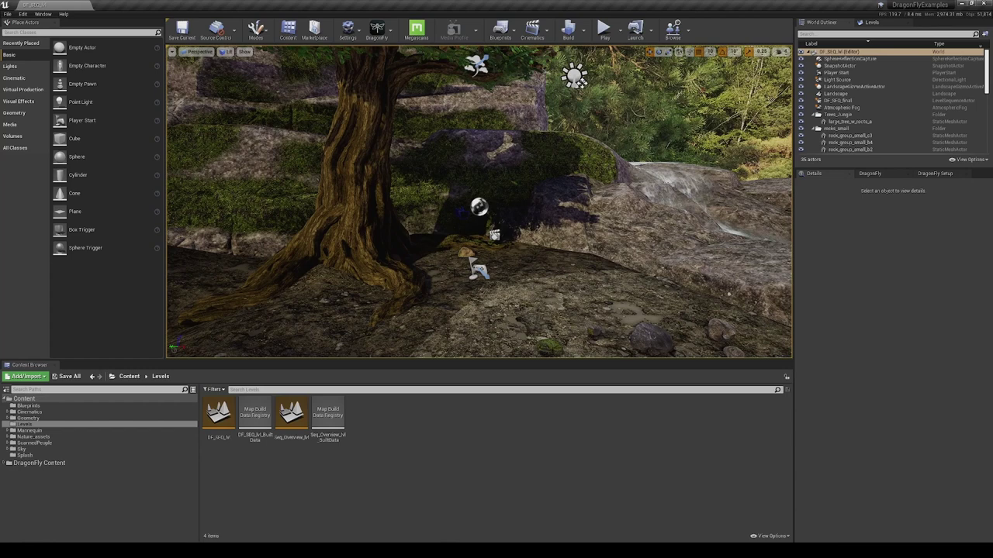
# - Open the DF_SEQ_Master sequence from Cinematics > Dragonfly
pyautogui.doubleClick(40, 415)
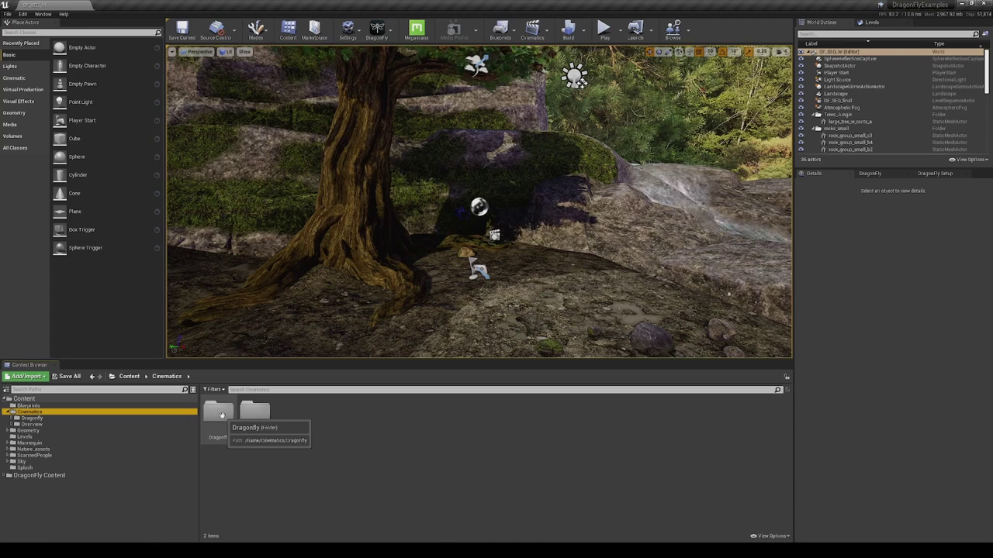
pyautogui.doubleClick(219, 414)
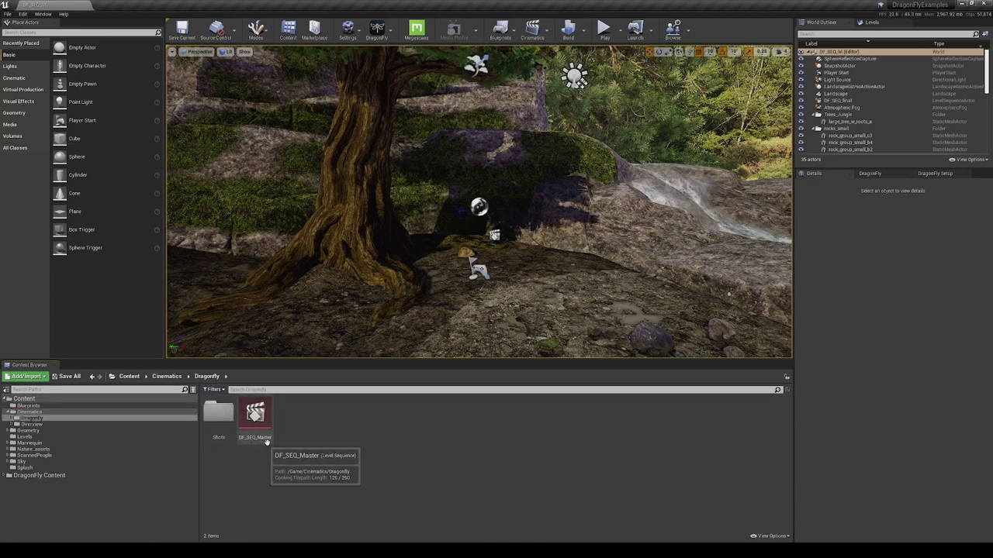
pyautogui.doubleClick(256, 413)
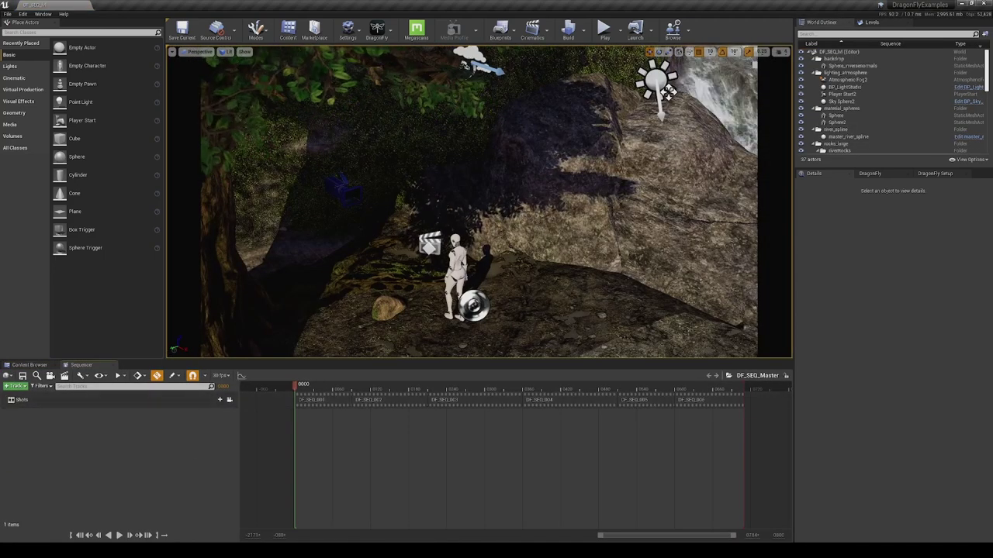
# - Switch to a Cinematic Viewport locked to each shot's camera
pyautogui.click(199, 51)
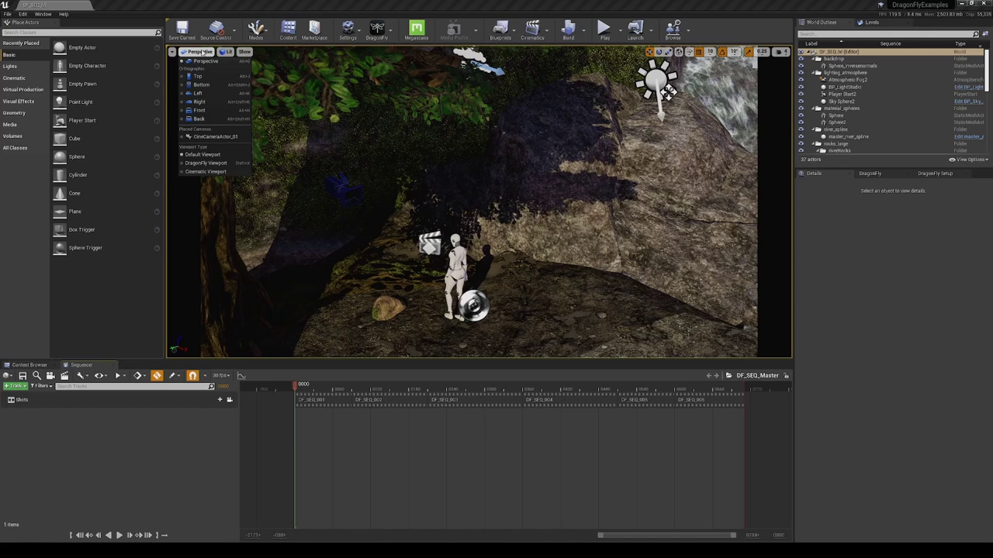
pyautogui.click(206, 171)
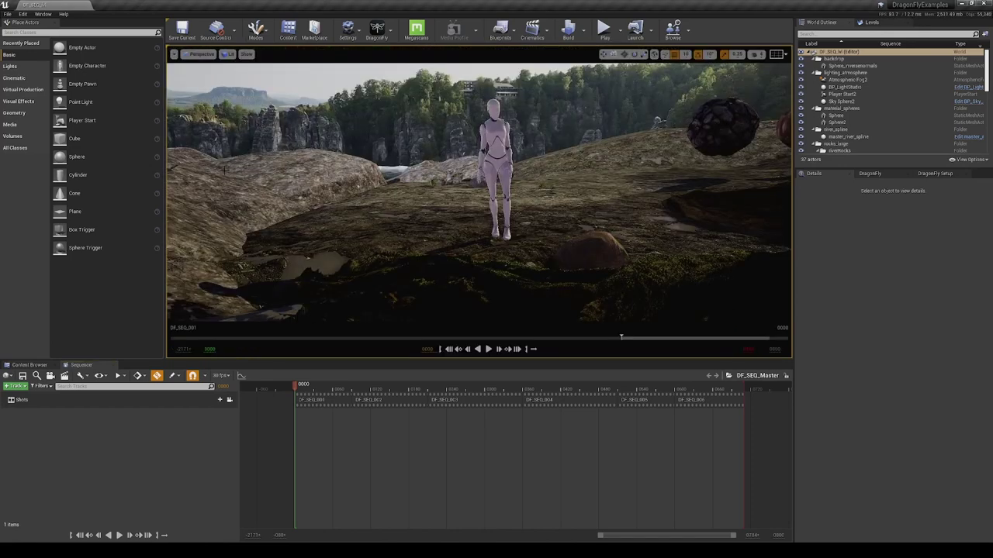
pyautogui.click(230, 401)
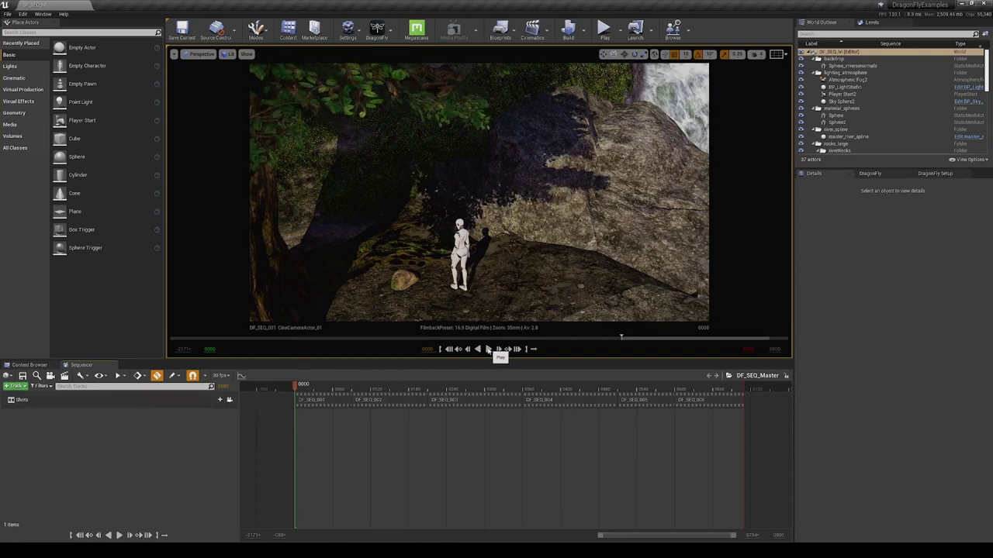
# - Play DF_SEQ_Master, pause in the second shot, scrub to DF_SEQ_003, and return to the Content Browser
pyautogui.click(489, 349)
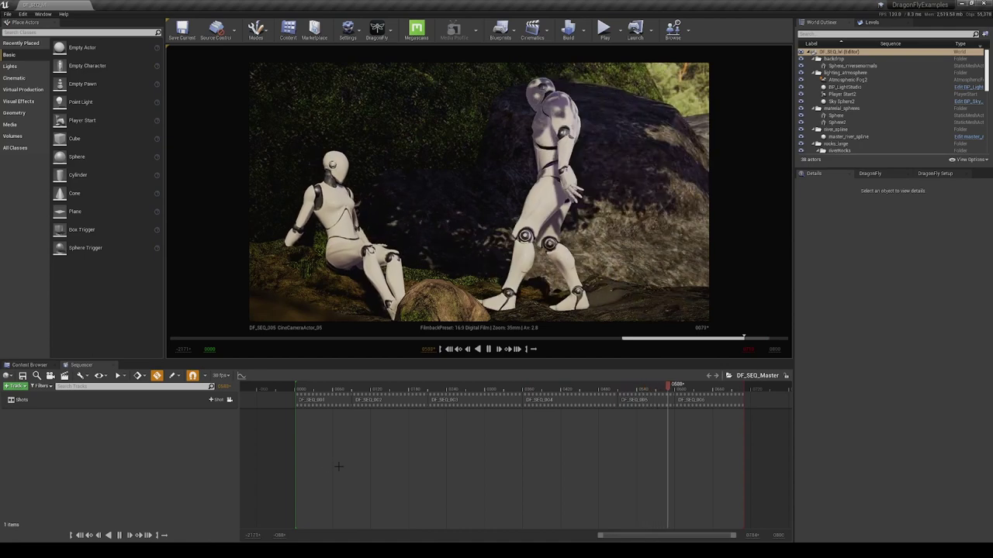
pyautogui.click(490, 350)
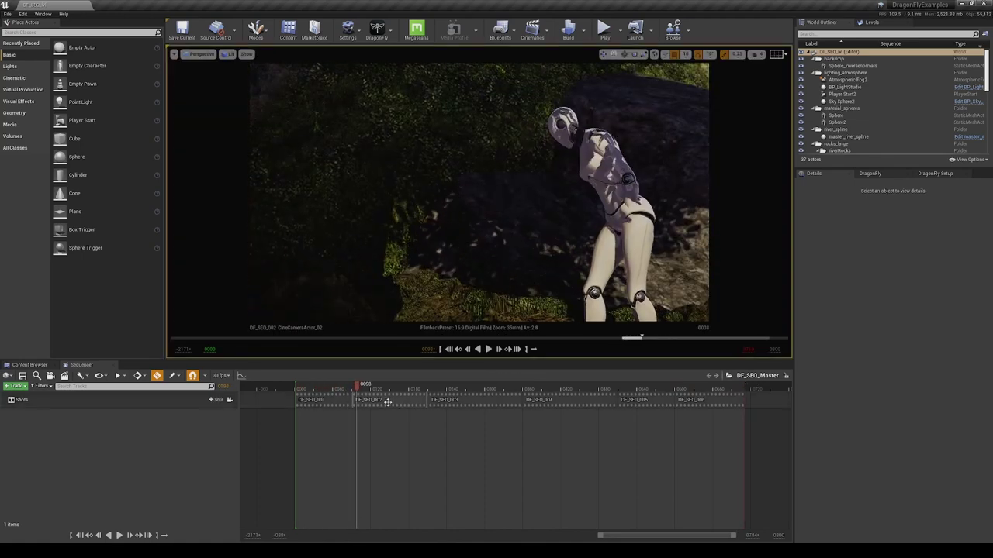
pyautogui.moveTo(361, 388); pyautogui.dragTo(644, 401)
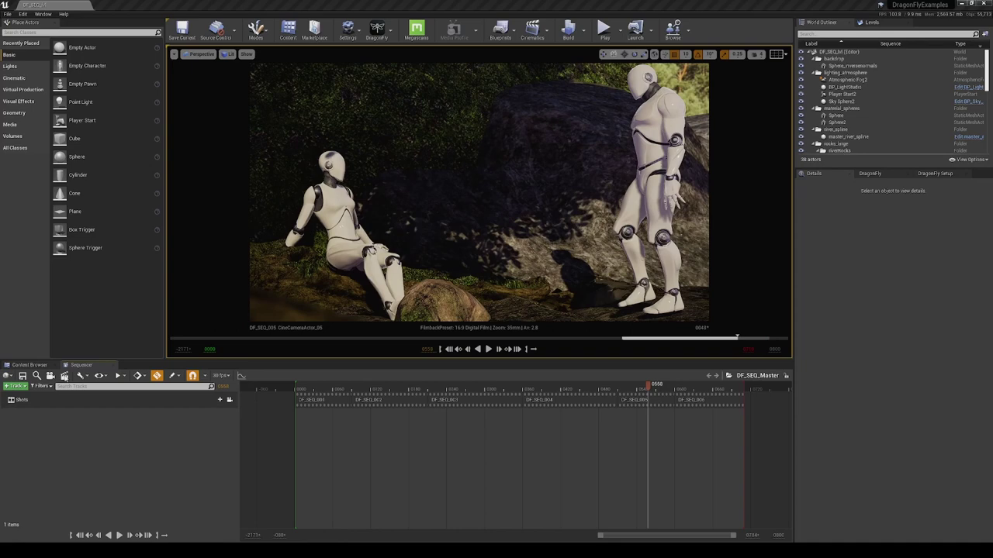
pyautogui.click(29, 364)
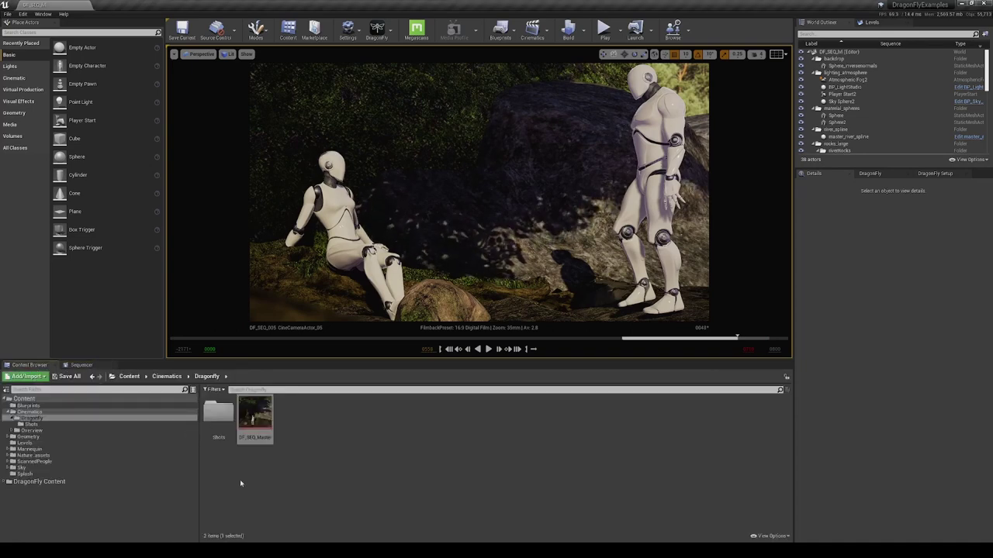
# - Open DF_SEQ_004A_Anim from Shots, scrub to frame 0081, and expand SK_Mannequin and SK_Mannequin_Female
pyautogui.doubleClick(220, 414)
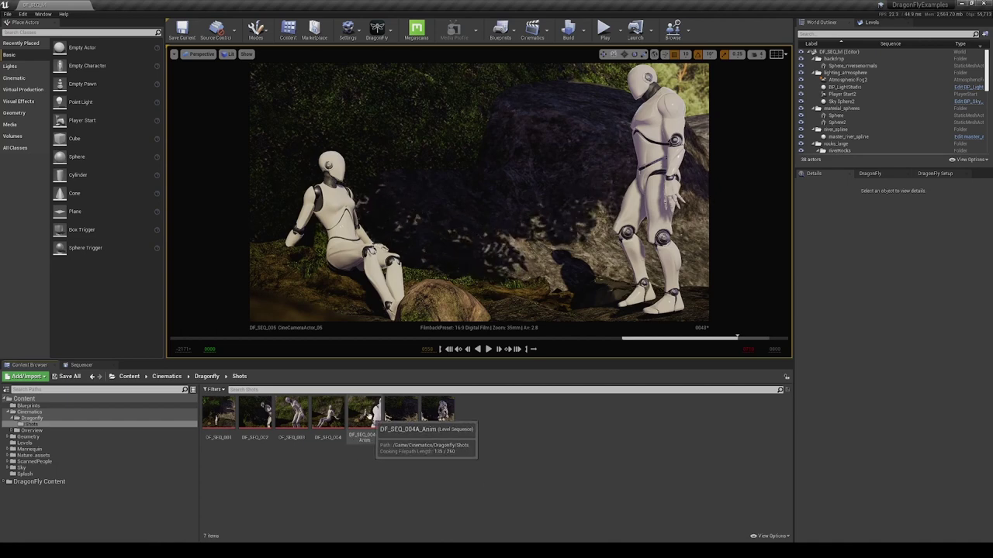
pyautogui.doubleClick(373, 439)
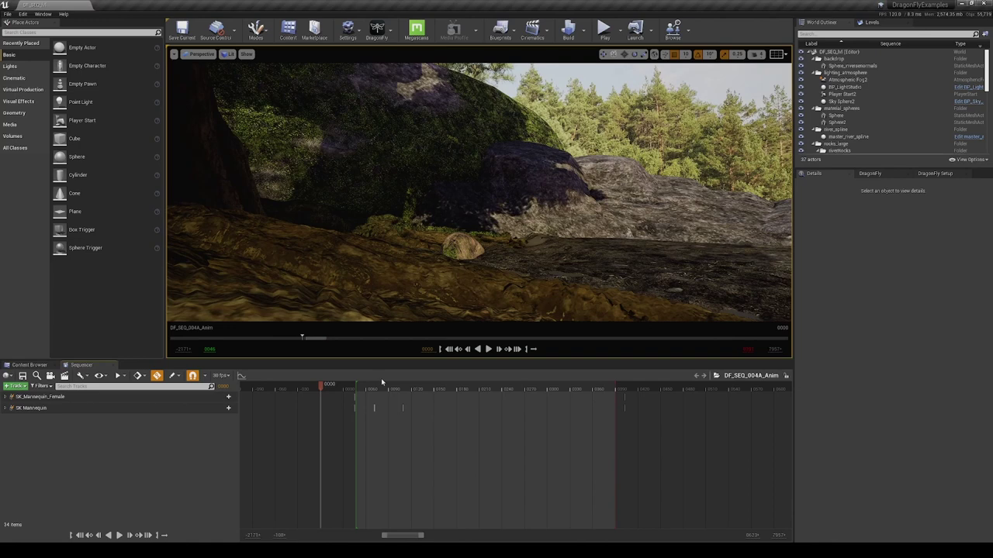
pyautogui.moveTo(383, 387); pyautogui.dragTo(520, 390)
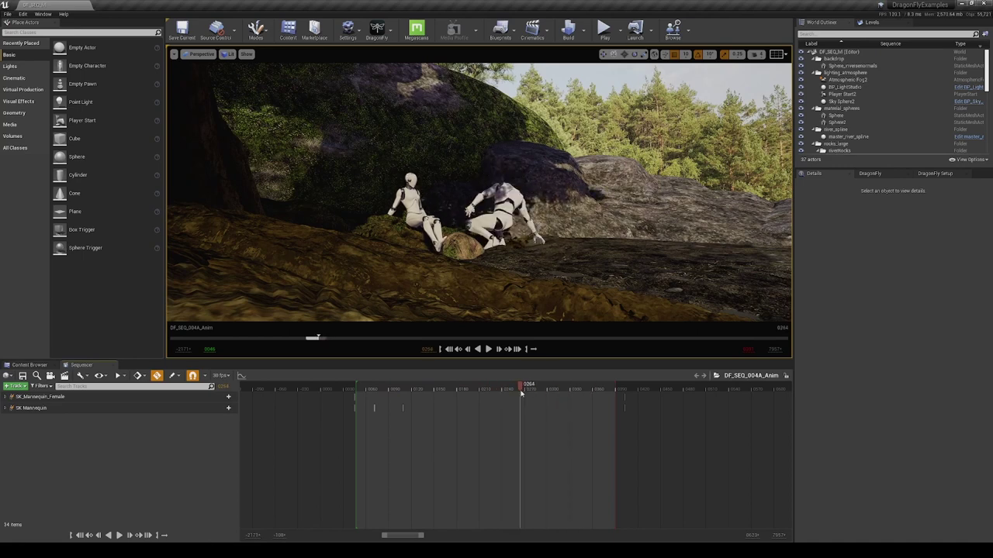
pyautogui.click(7, 408)
pyautogui.click(6, 396)
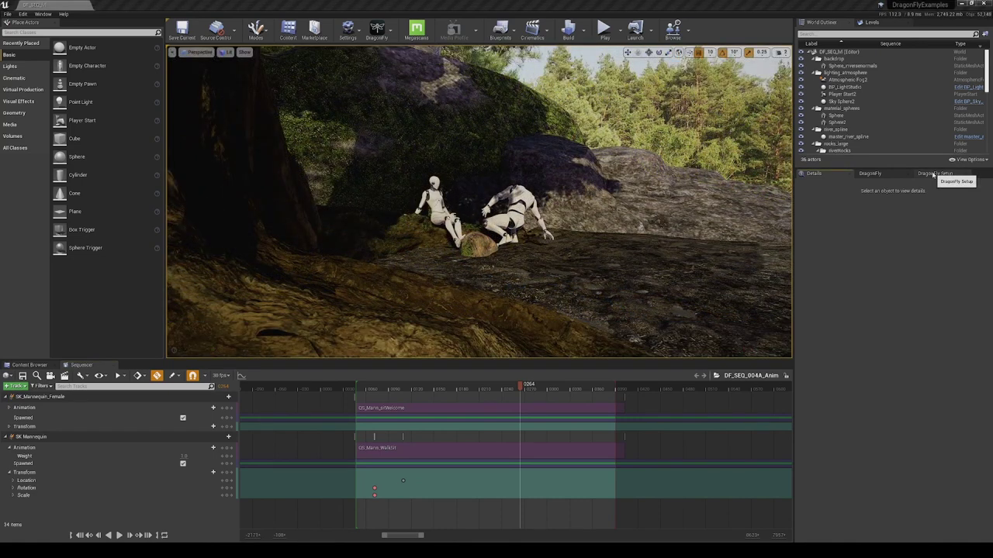
# - Start the companion-app server from the DragonFly Setup settings
pyautogui.click(933, 174)
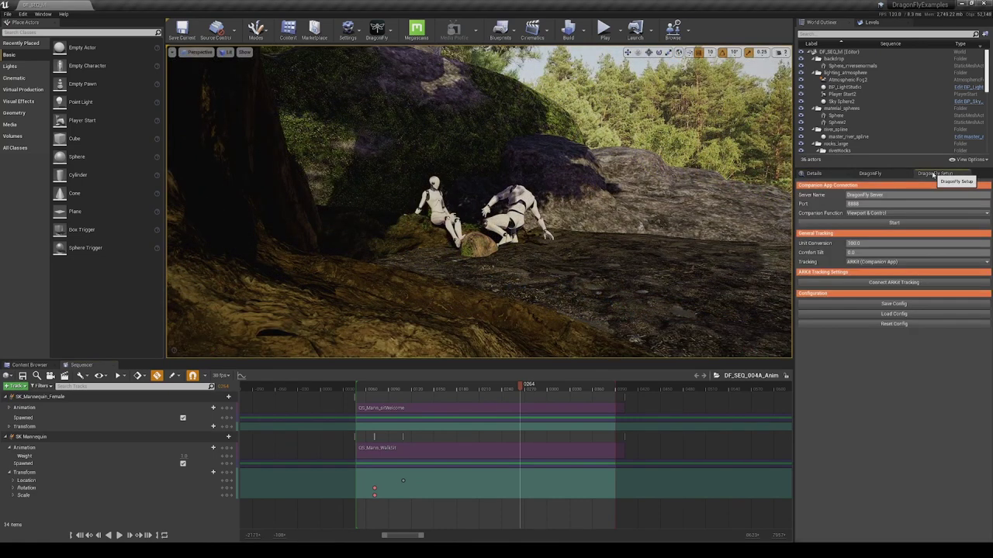
pyautogui.click(895, 223)
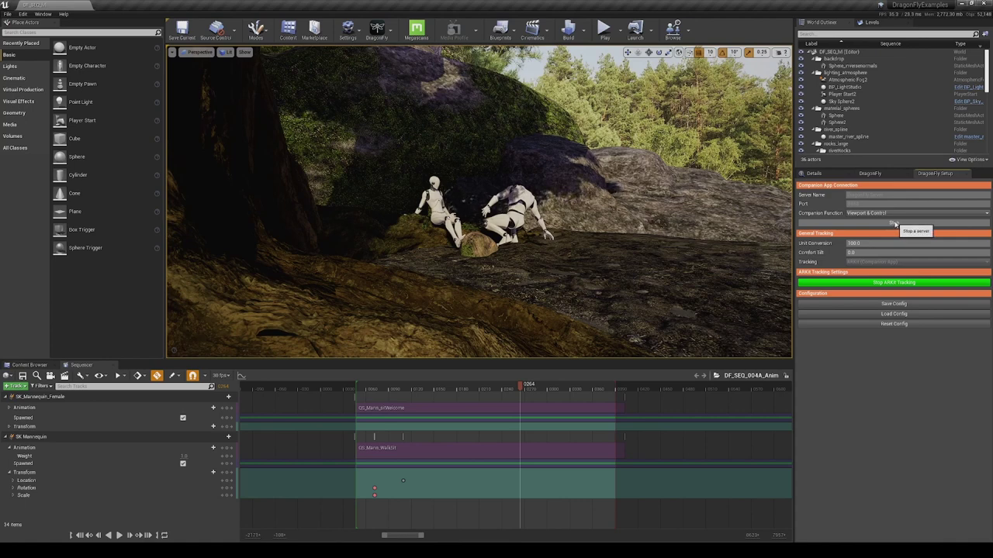
pyautogui.click(204, 53)
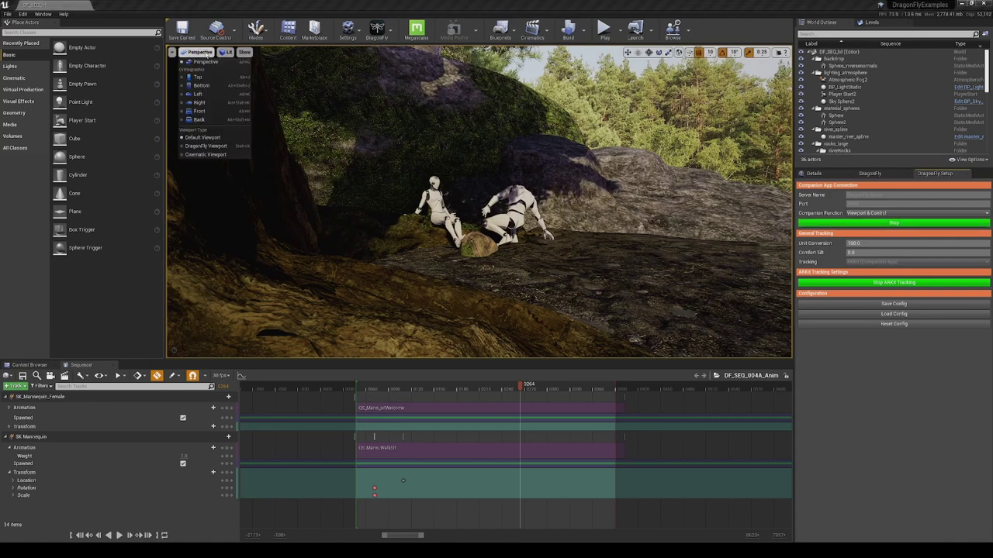
# - Switch the viewport to DragonFly Viewport and show the DragonFly operator panel
pyautogui.click(207, 147)
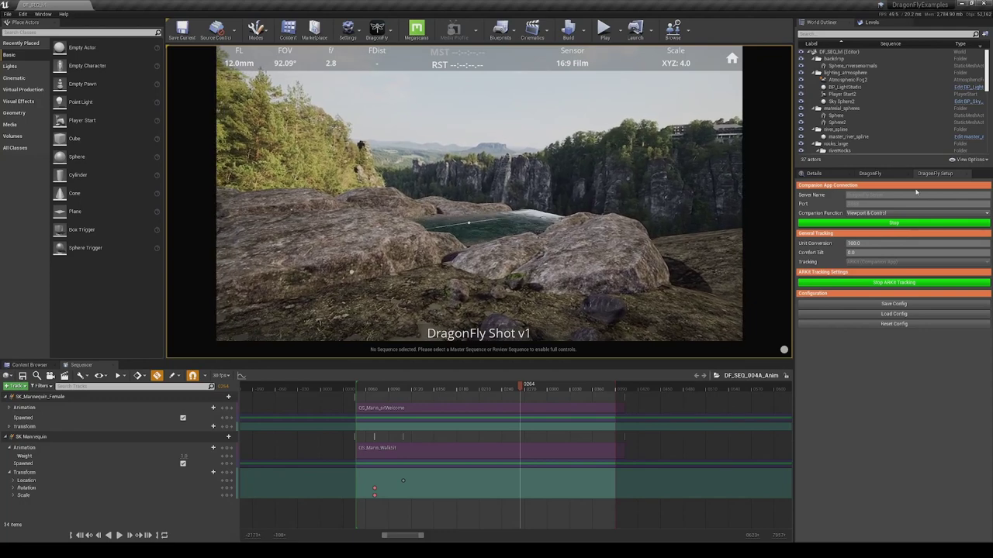
pyautogui.click(876, 174)
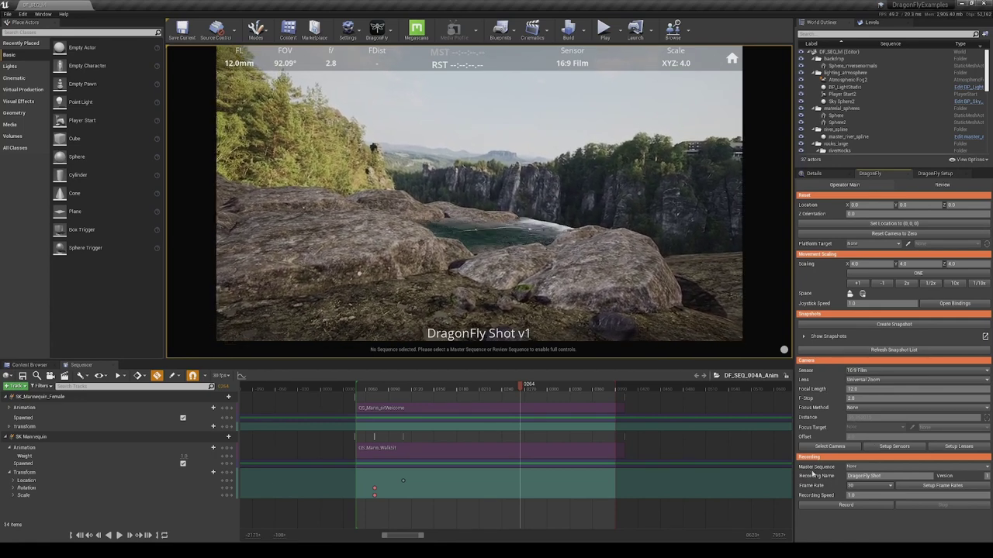
# - Set DF_SEQ_004A_Anim as master sequence and move the camera to the saved snapshot
pyautogui.click(897, 468)
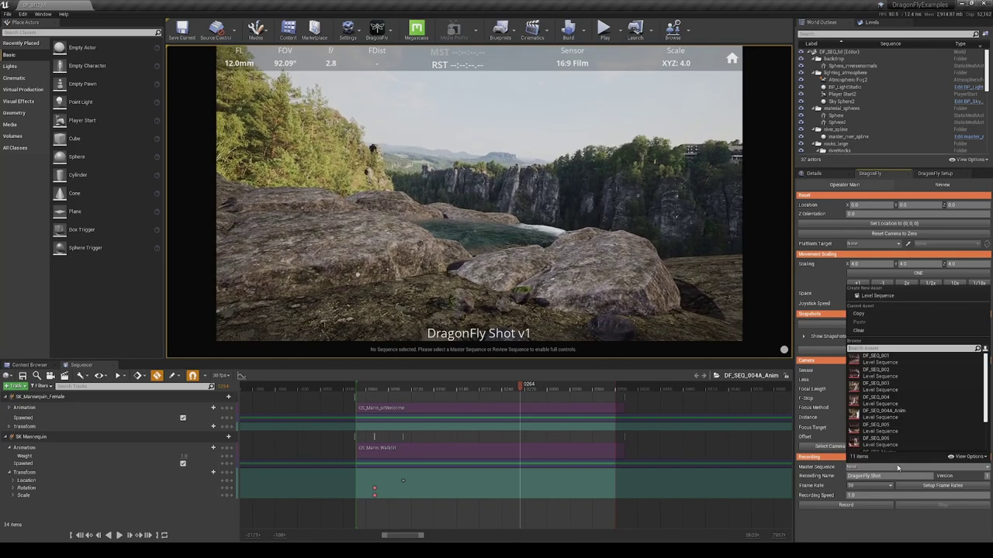
pyautogui.click(900, 418)
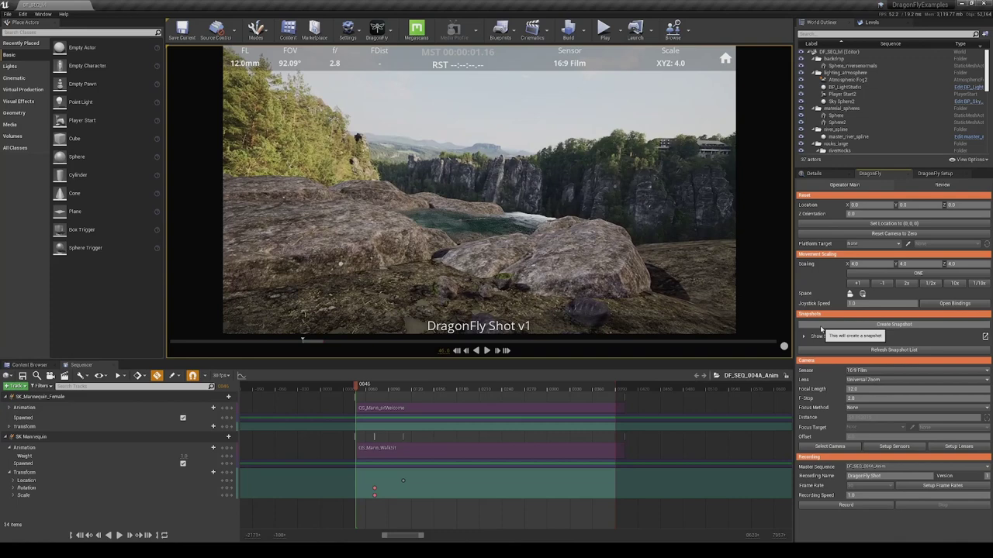
pyautogui.click(804, 337)
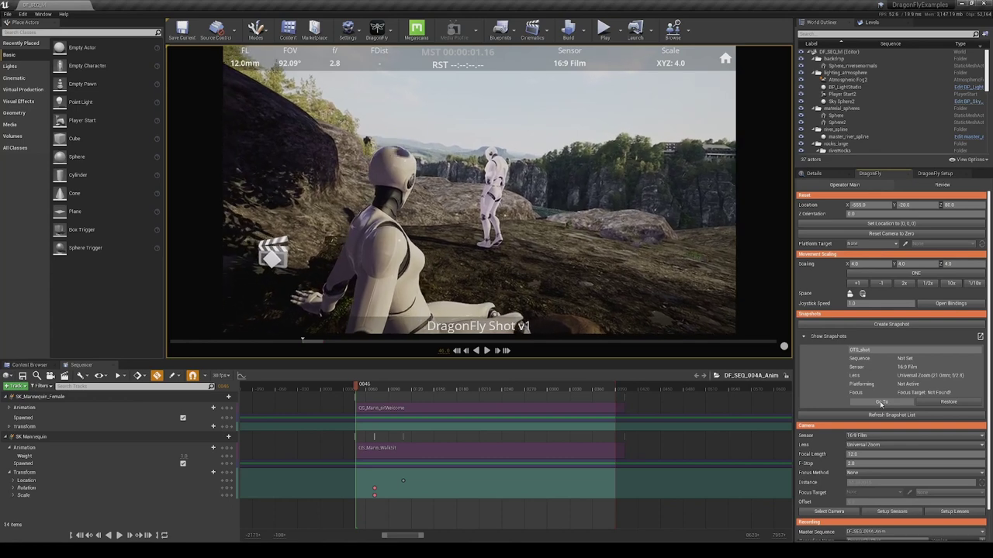
pyautogui.click(881, 402)
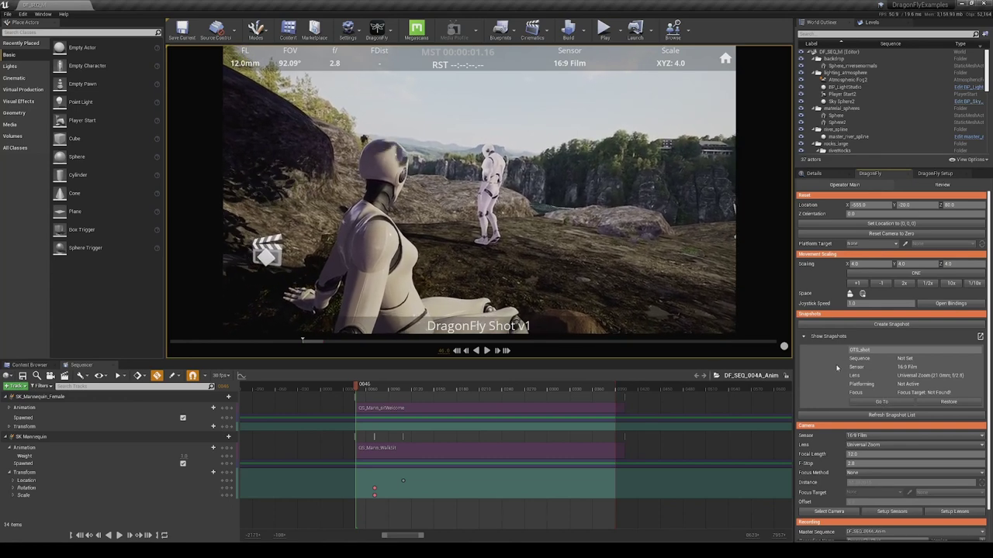
pyautogui.click(805, 337)
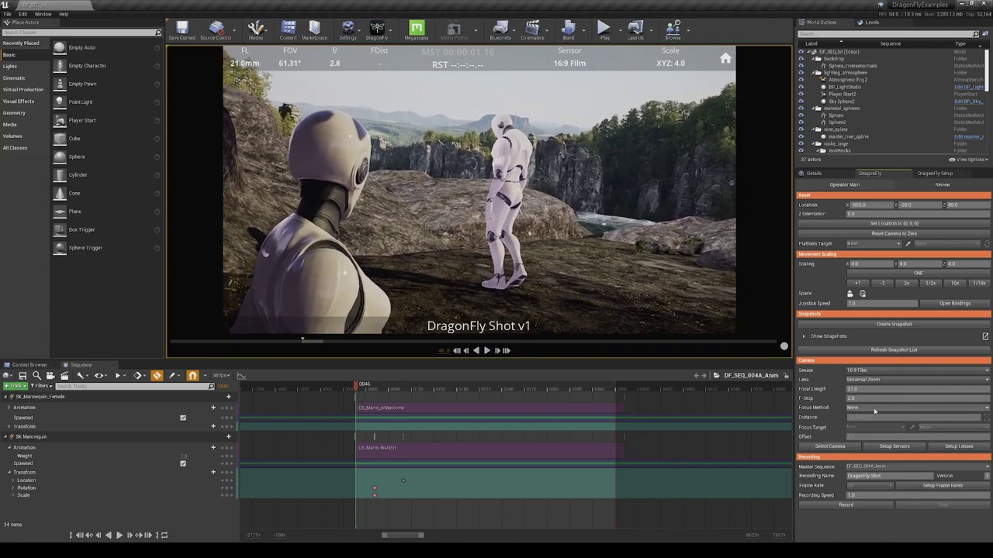
# - Set Focus Method to Tracking, targeting the mannequin's head bone
pyautogui.click(875, 411)
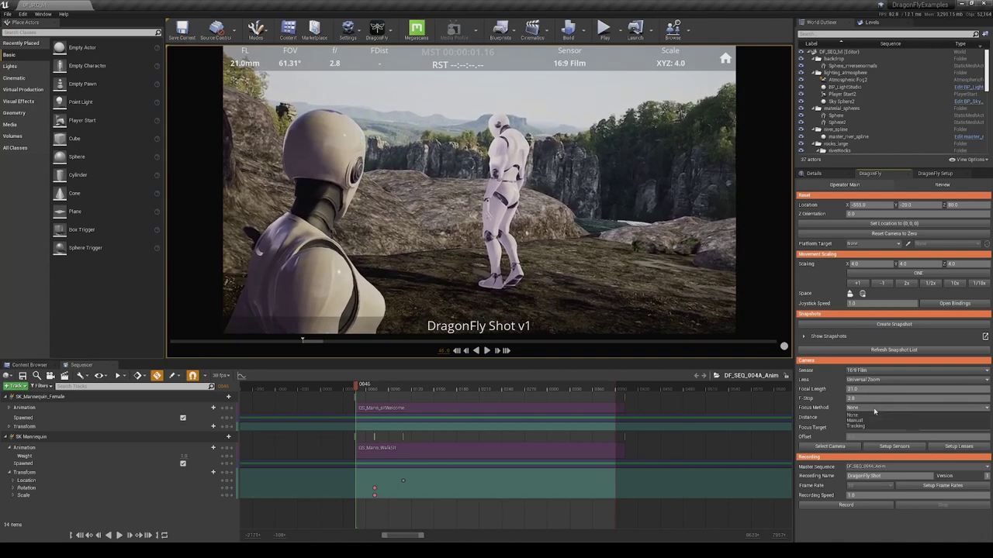
pyautogui.click(857, 426)
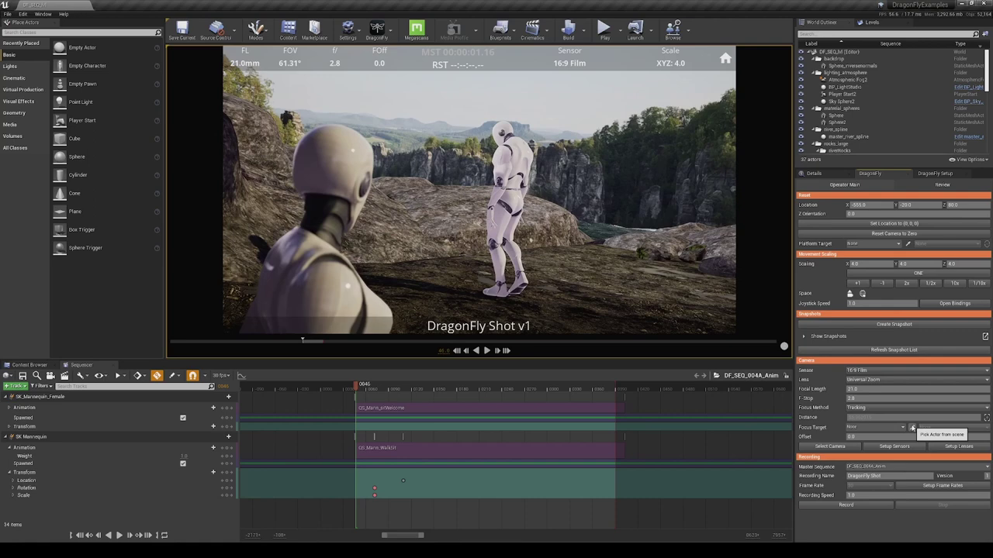
pyautogui.click(912, 427)
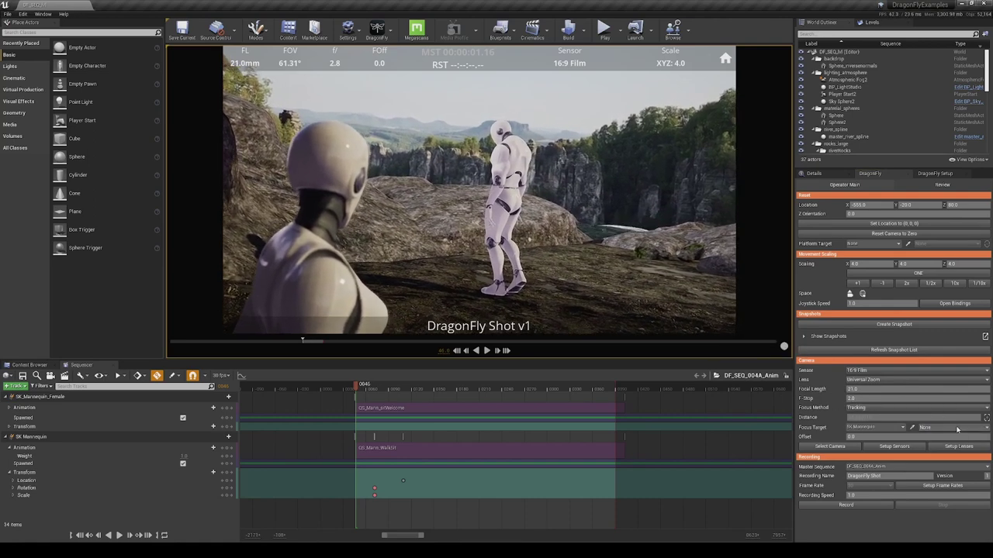
pyautogui.click(988, 429)
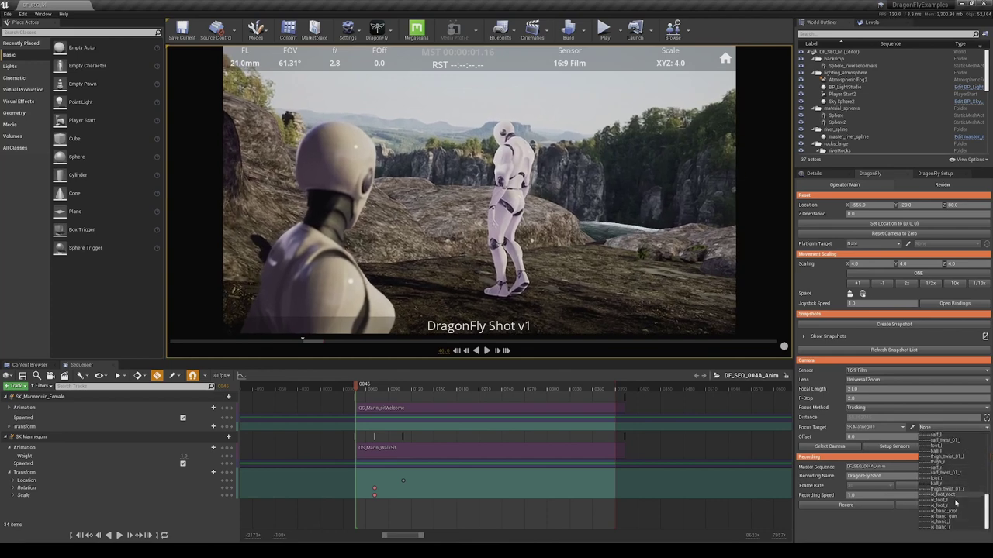
pyautogui.scroll(3, 955, 496)
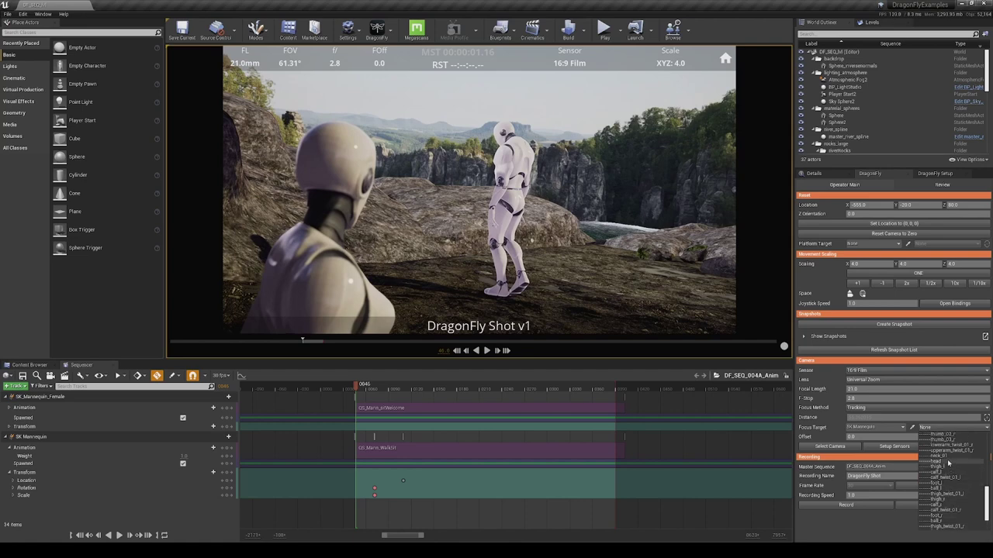
pyautogui.click(947, 459)
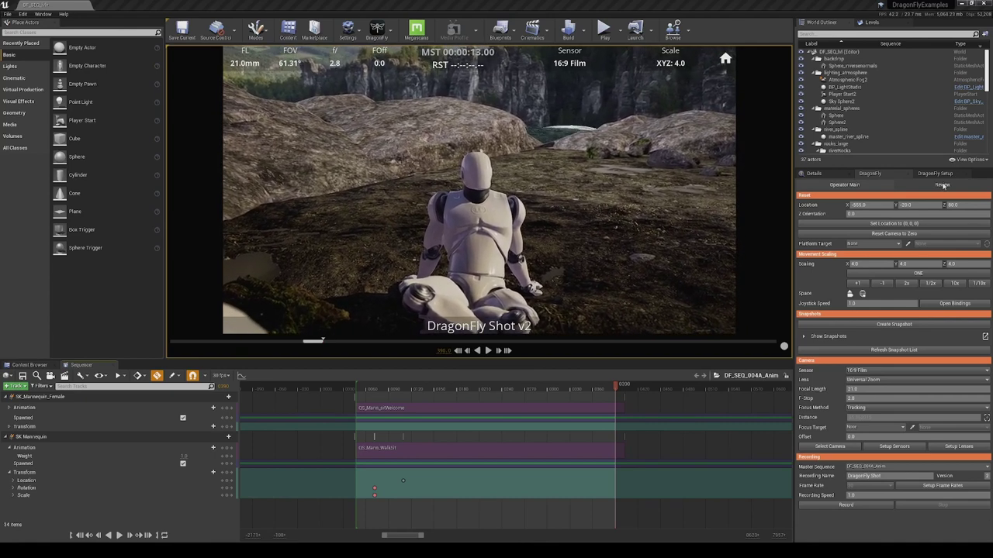
# - Play back the DragonFly Shot take, increase location and rotation smoothing, then pause playback
pyautogui.click(941, 185)
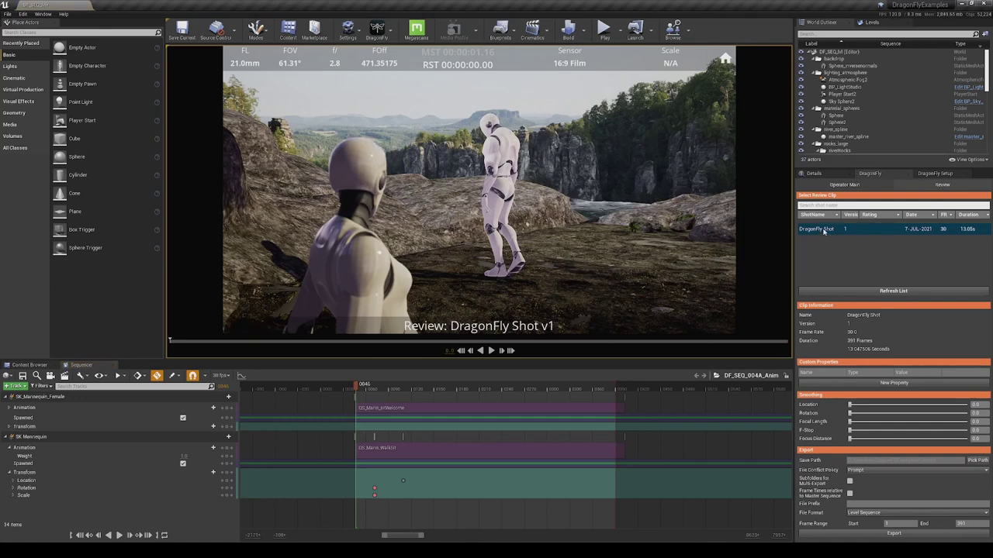
pyautogui.click(490, 351)
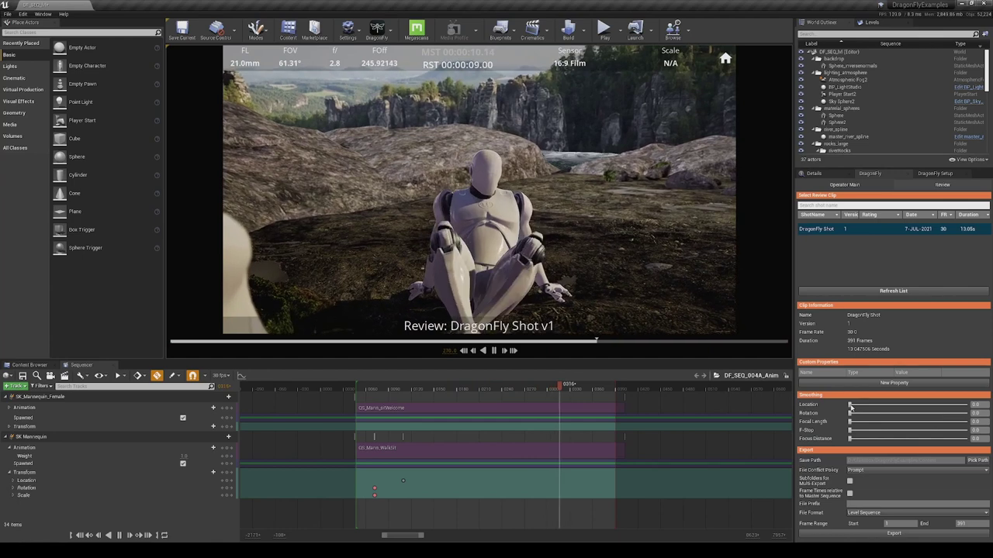
pyautogui.moveTo(850, 405); pyautogui.dragTo(884, 405)
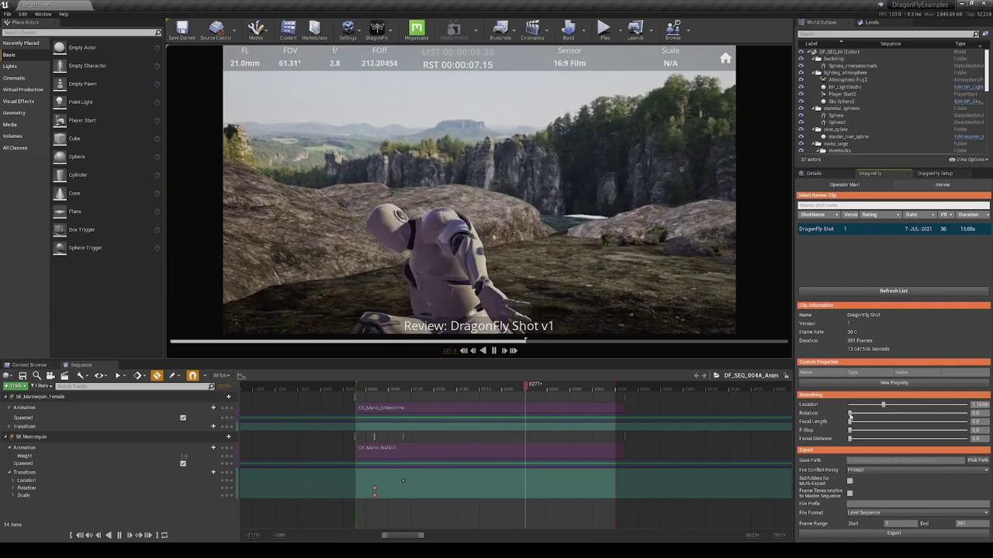
pyautogui.moveTo(850, 414); pyautogui.dragTo(877, 414)
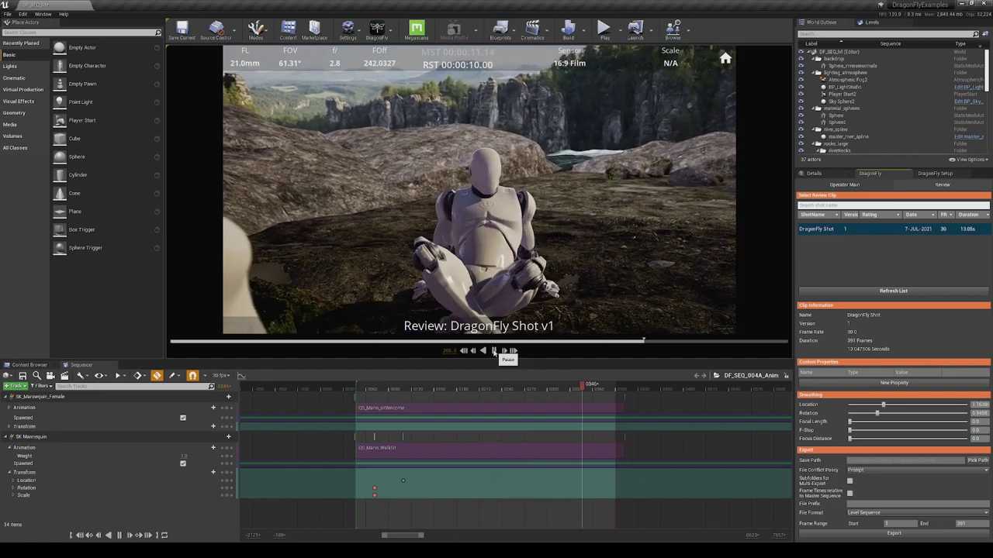
pyautogui.click(493, 353)
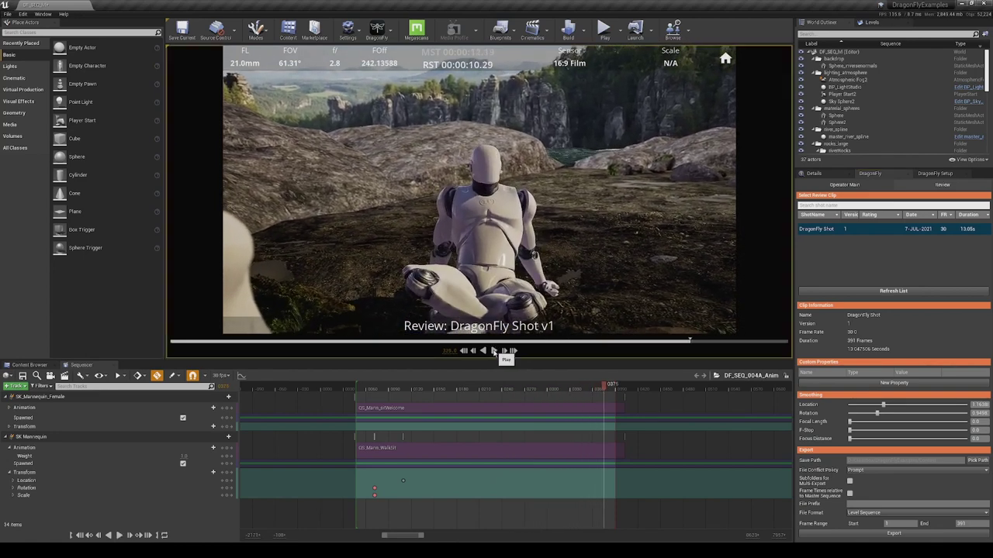
pyautogui.click(977, 460)
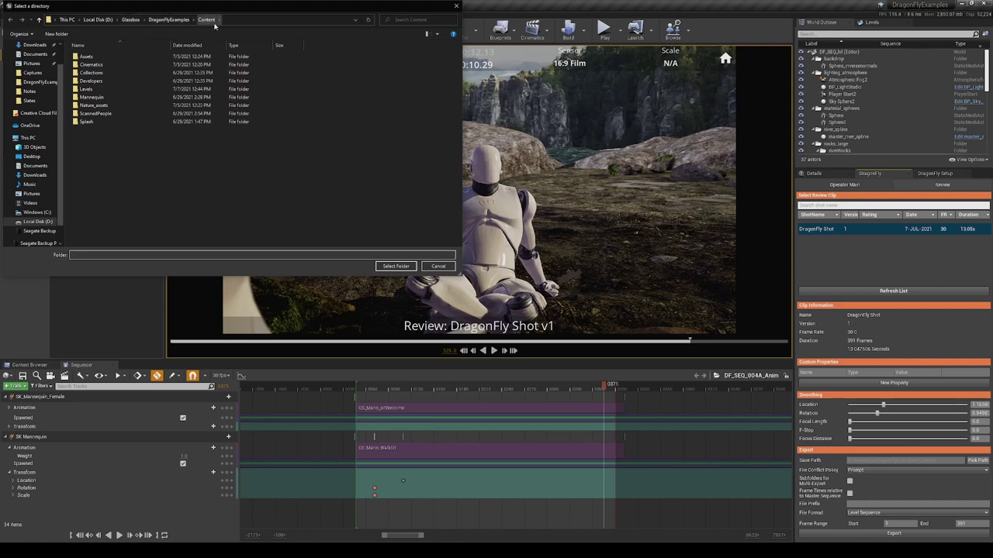
pyautogui.click(438, 266)
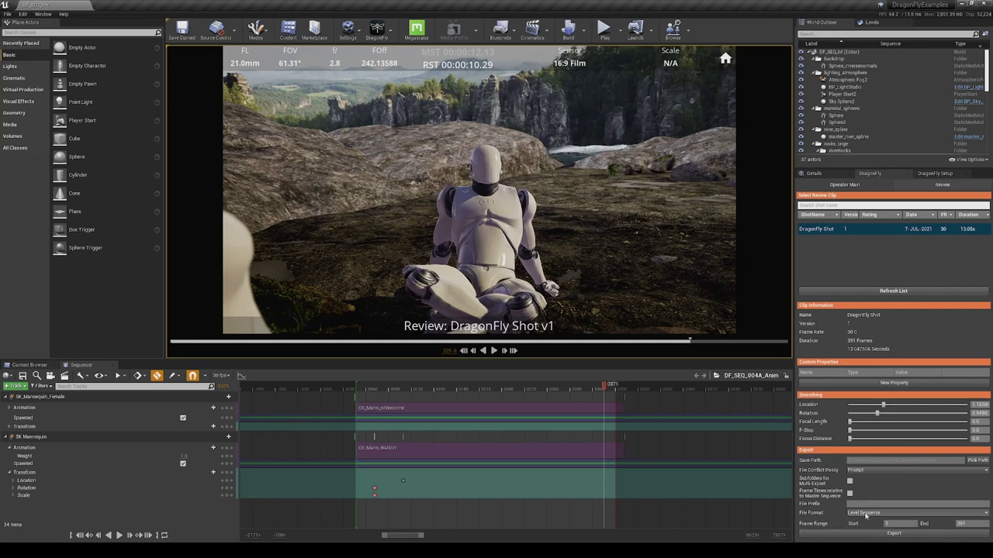
pyautogui.click(888, 512)
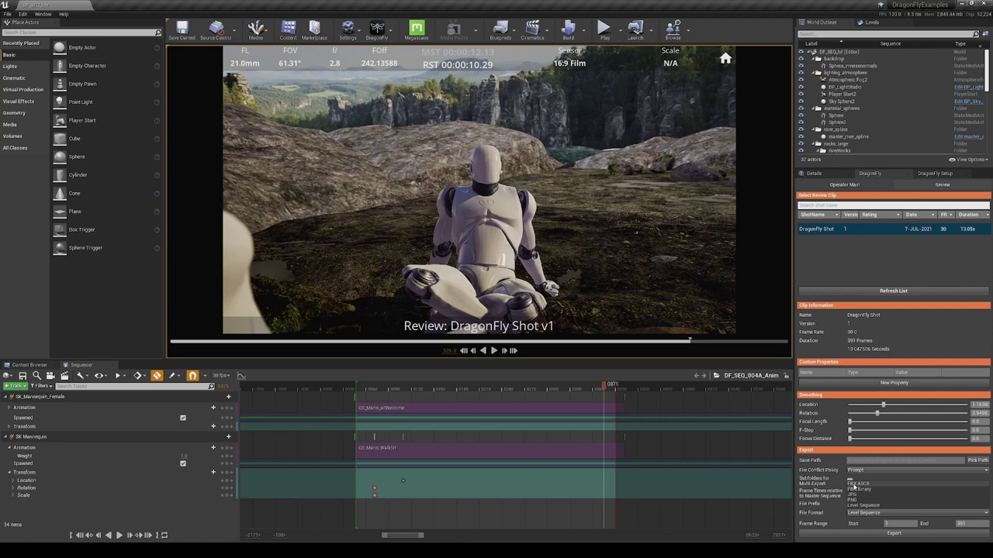
pyautogui.click(871, 505)
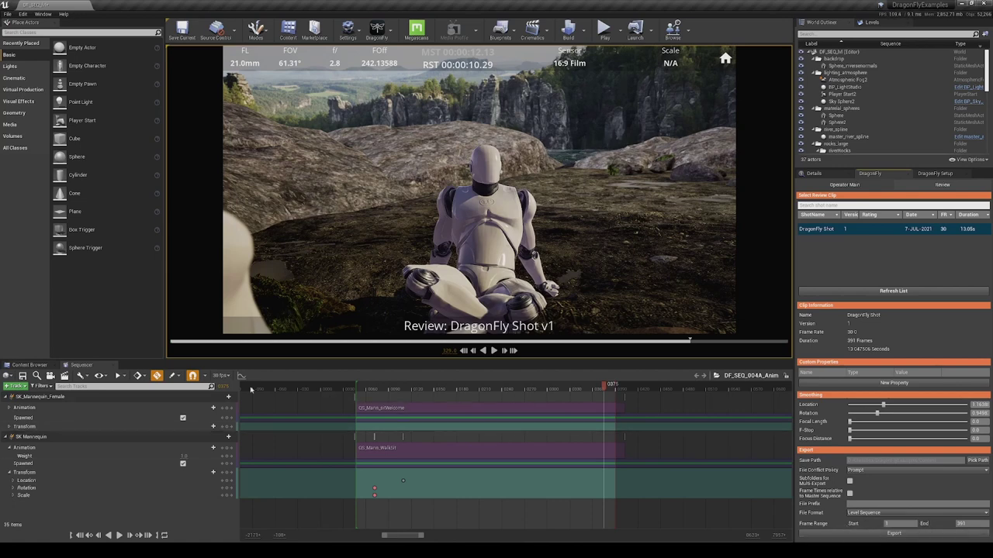
# - Show the DragonFly_LevelSequences folder in the Content Browser to reveal the DragonFly_Shot1 asset
pyautogui.click(30, 365)
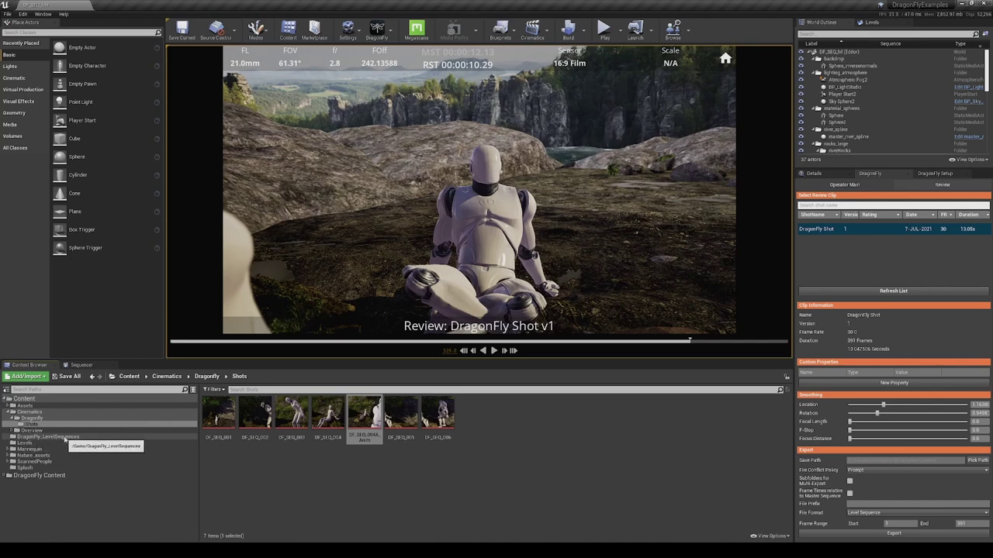
pyautogui.click(67, 438)
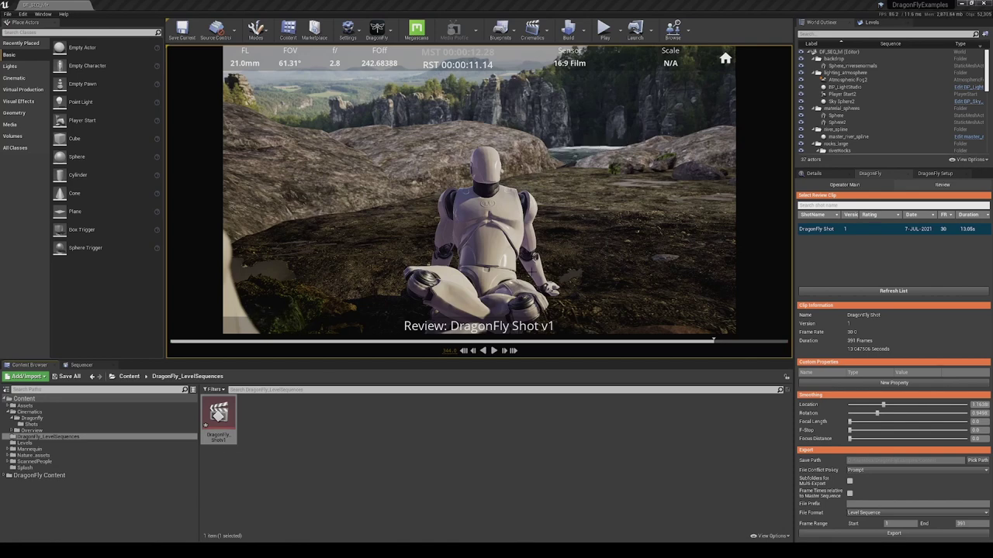
# - Exit review and switch the viewport to the Cinematic Viewport layout
pyautogui.click(725, 60)
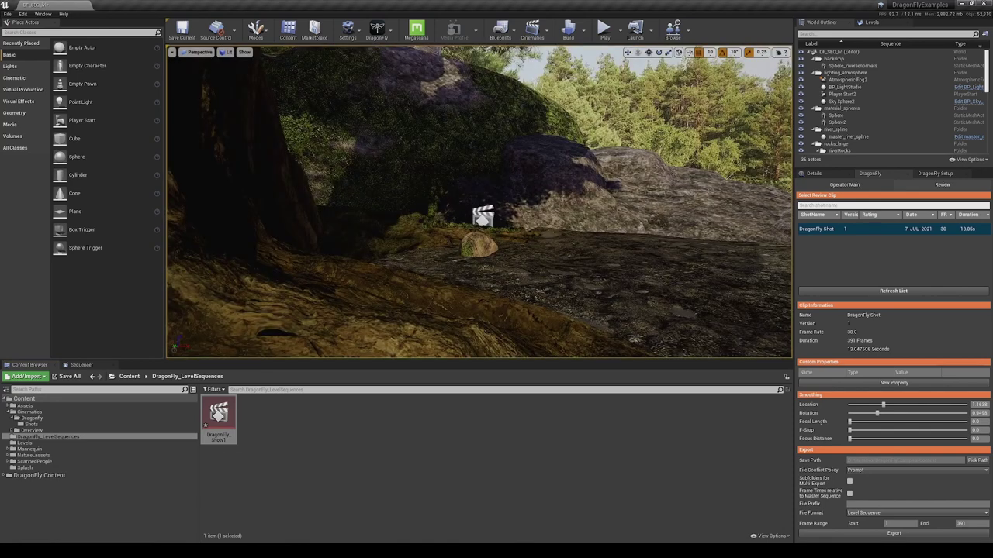
pyautogui.click(200, 51)
pyautogui.click(221, 155)
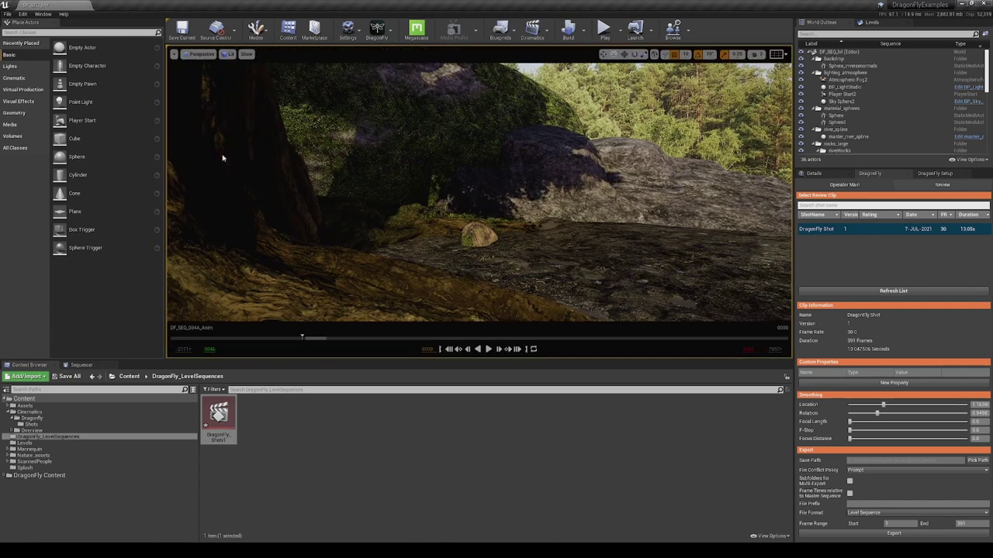
# - Open DragonFly_Shotv1, view through its DragonFly camera, and play part of the sequence
pyautogui.doubleClick(219, 417)
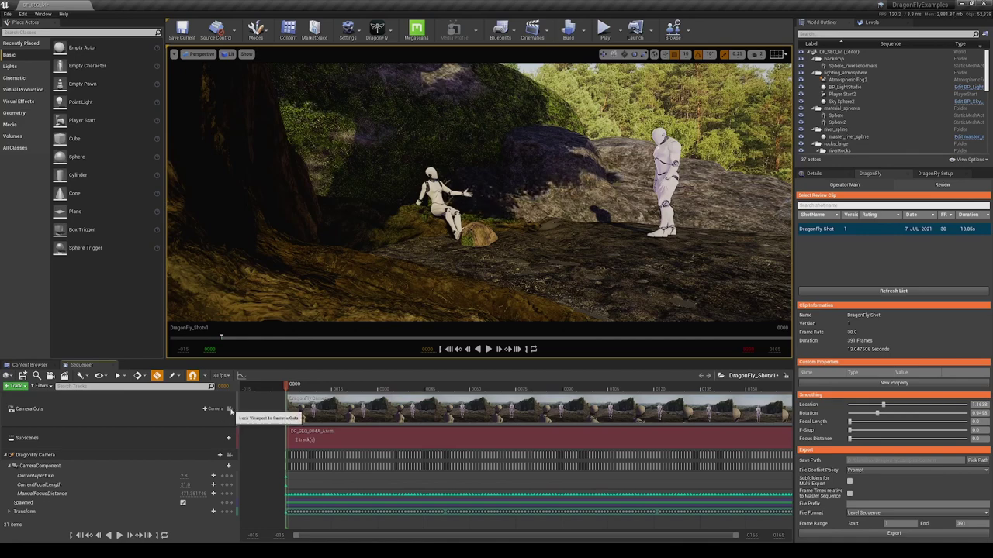
pyautogui.click(230, 411)
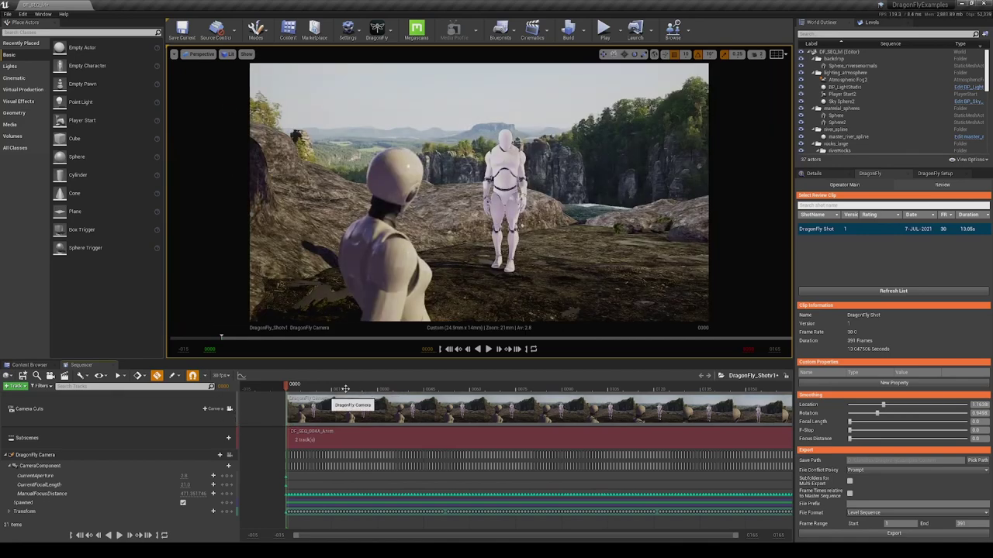
pyautogui.click(488, 349)
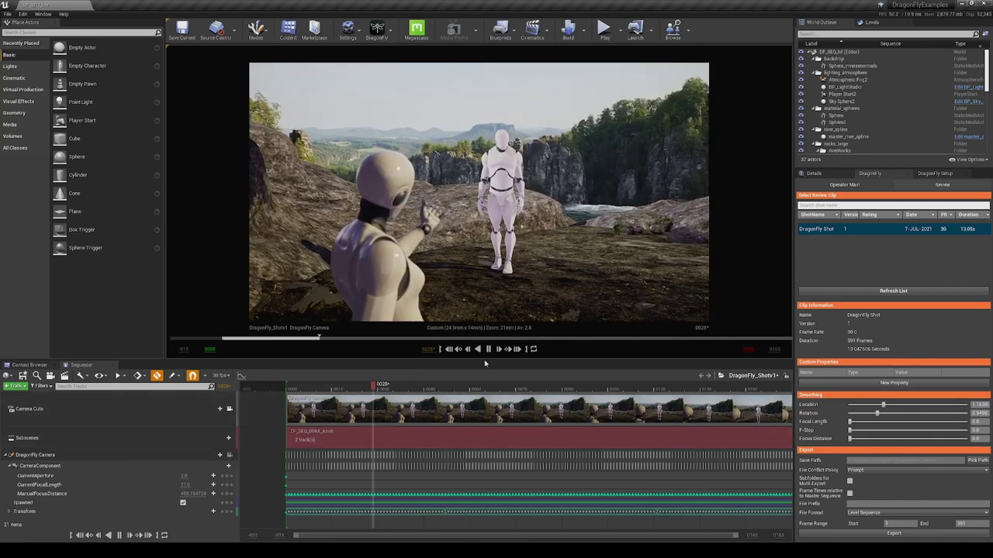
pyautogui.click(487, 349)
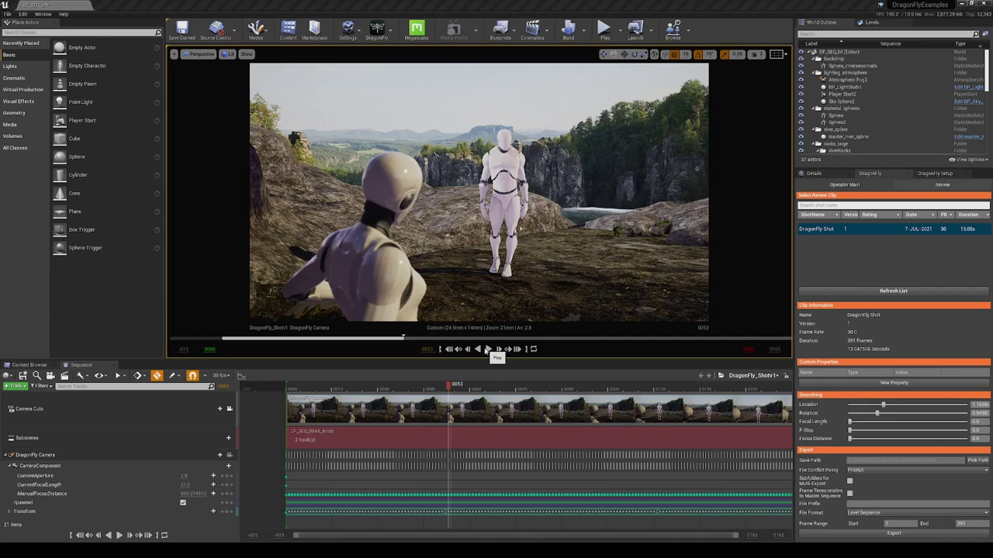
# - Duplicate DF_SEQ_Master in Cinematics > Dragonfly as DF_SEQ_MasterFinal and open it in Sequencer
pyautogui.click(34, 366)
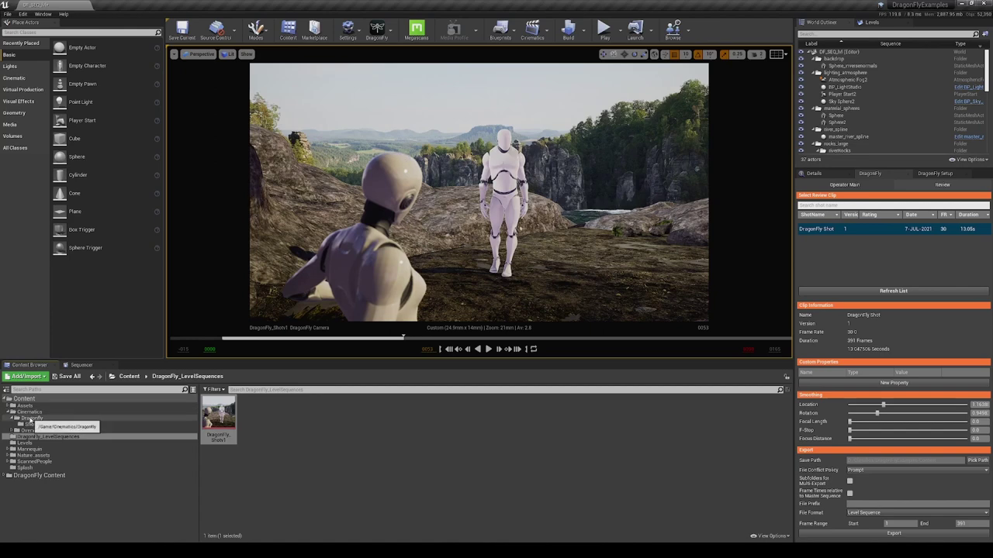
pyautogui.click(31, 418)
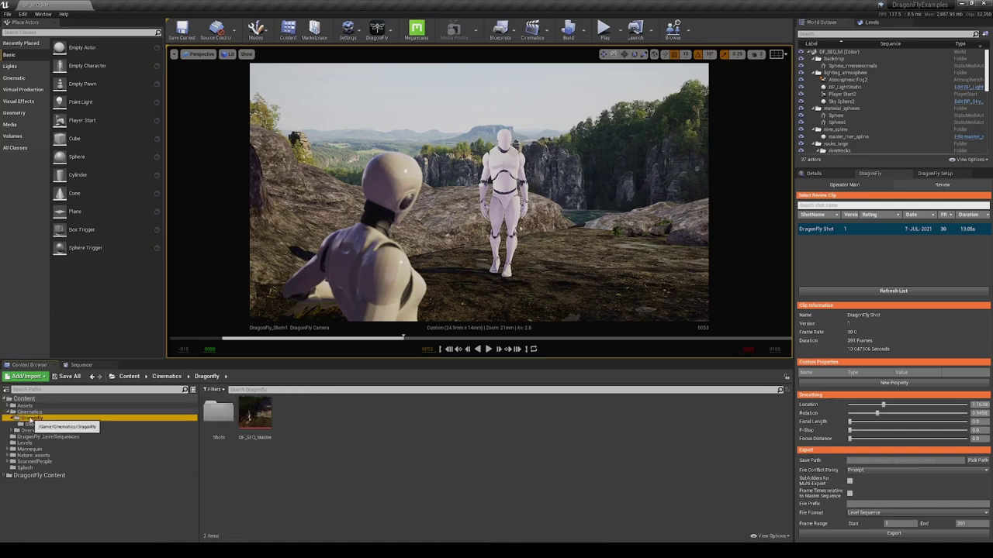
pyautogui.rightClick(257, 421)
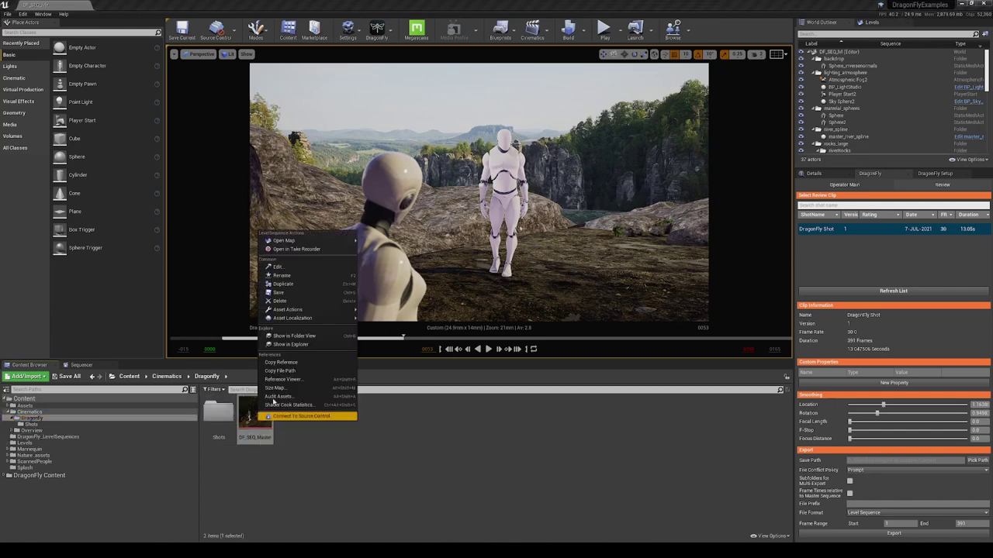
pyautogui.click(301, 284)
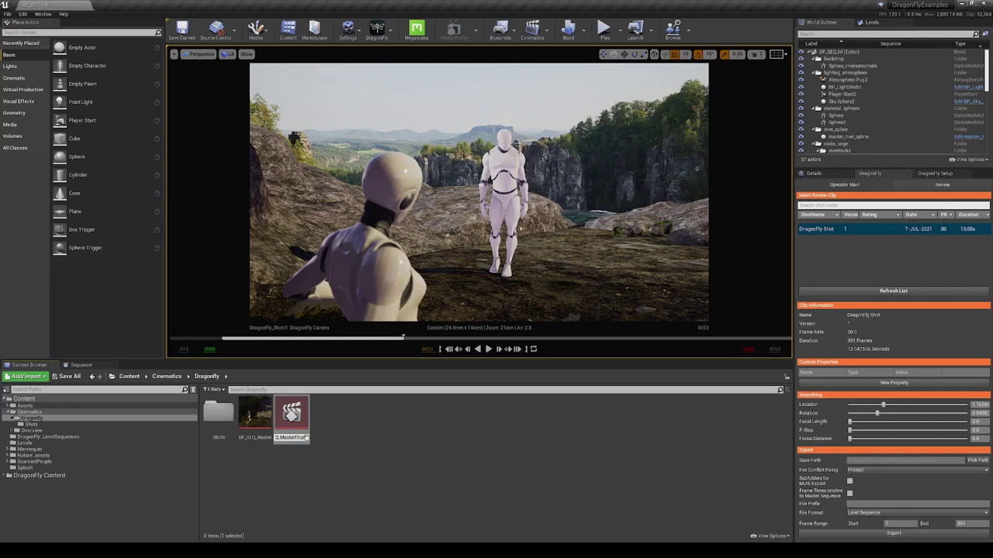
pyautogui.doubleClick(305, 437)
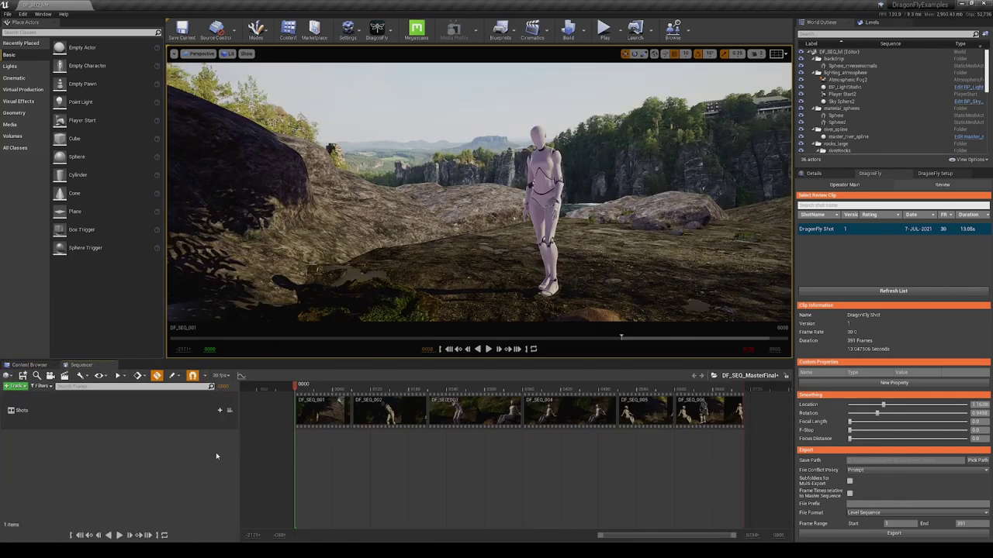
# - Add DragonFly_Shotv1 as a new shot on DF_SEQ_MasterFinal's Shots track
pyautogui.click(218, 412)
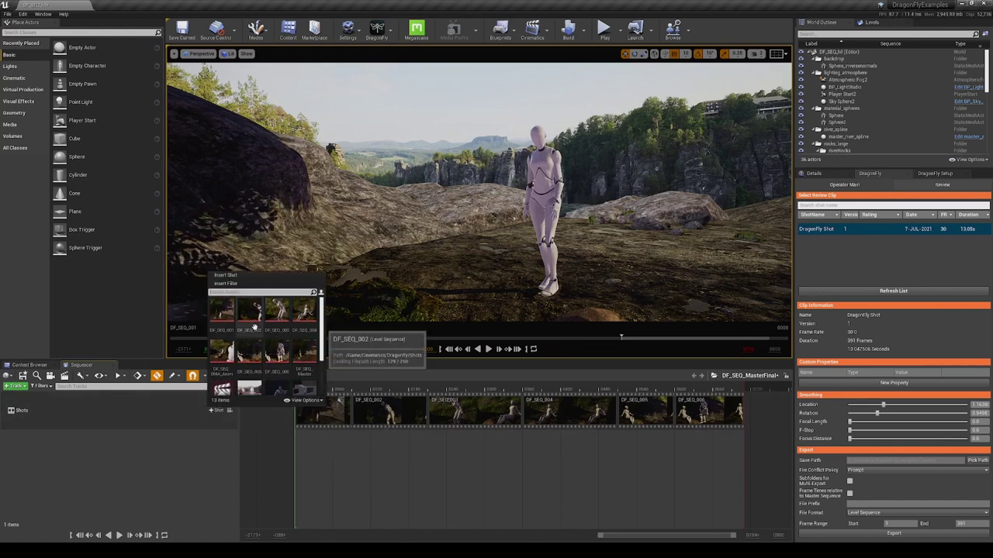
pyautogui.scroll(-2, 254, 326)
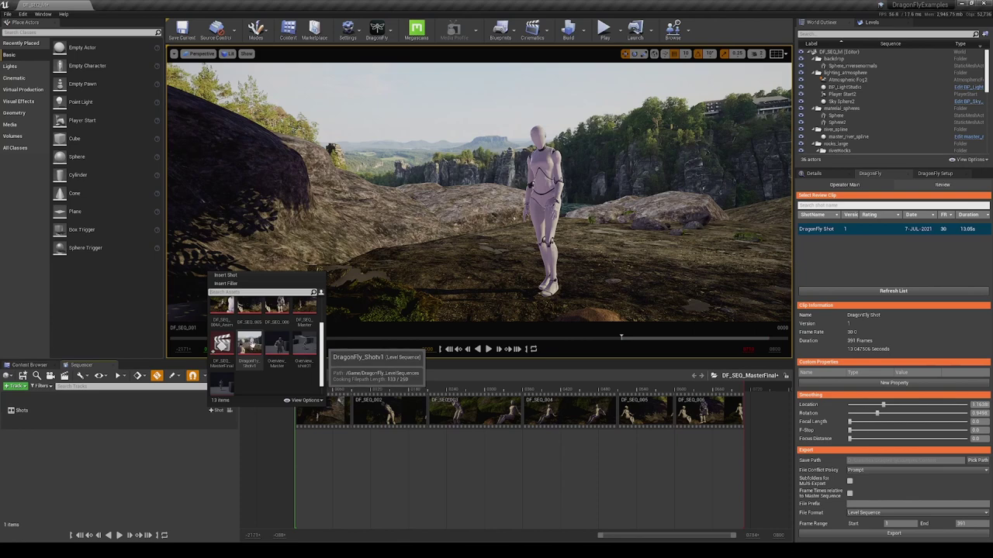
pyautogui.click(249, 345)
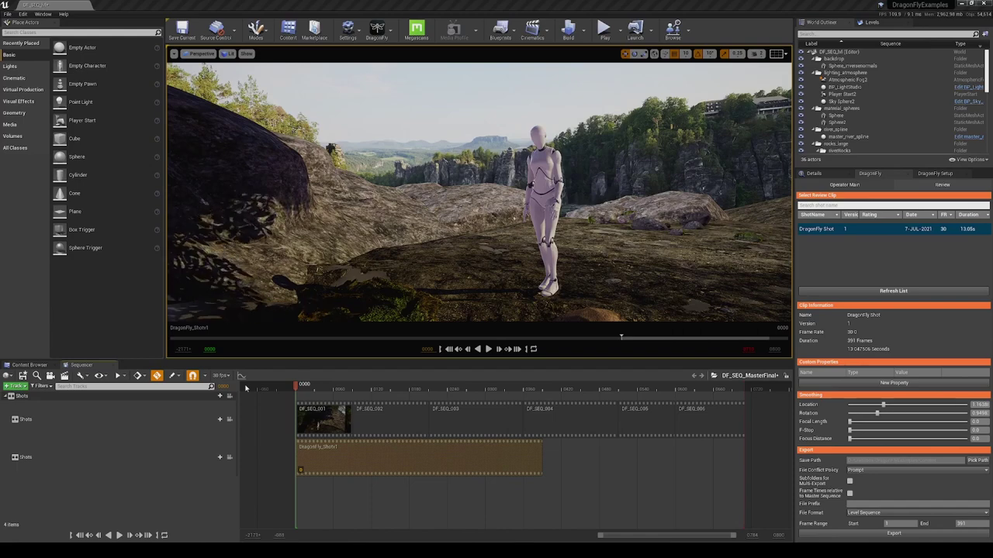
# - Place the DragonFly shot after DF_SEQ_004 in the main track, trimming DF_SEQ_005's start
pyautogui.moveTo(464, 465); pyautogui.dragTo(576, 464)
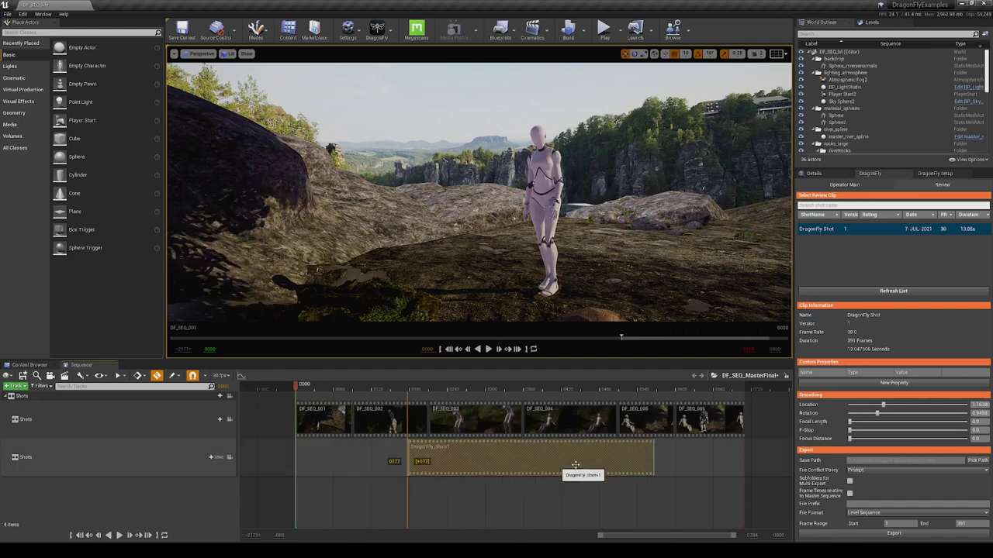
pyautogui.moveTo(632, 385); pyautogui.dragTo(586, 385)
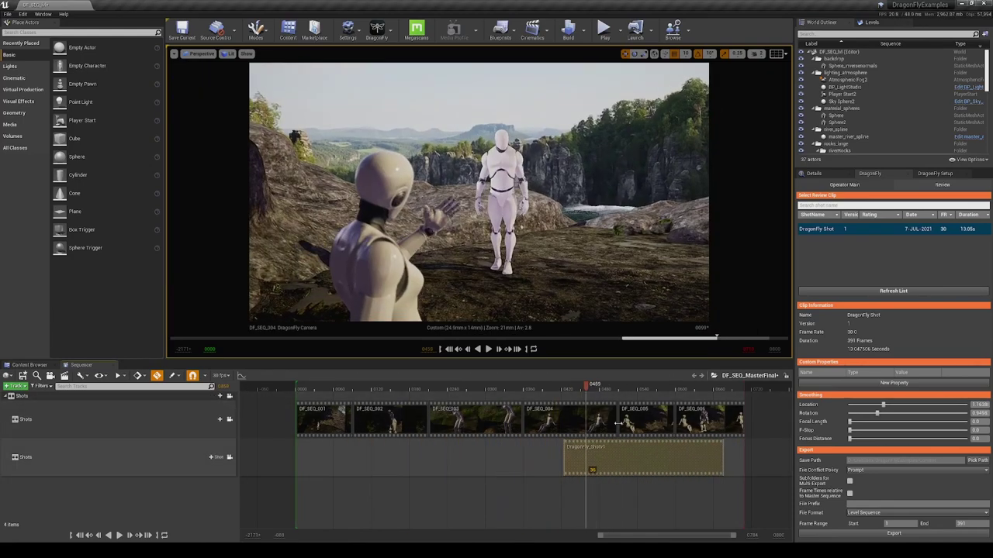
pyautogui.moveTo(618, 422); pyautogui.dragTo(587, 394)
pyautogui.moveTo(620, 458); pyautogui.dragTo(660, 386)
pyautogui.click(625, 386)
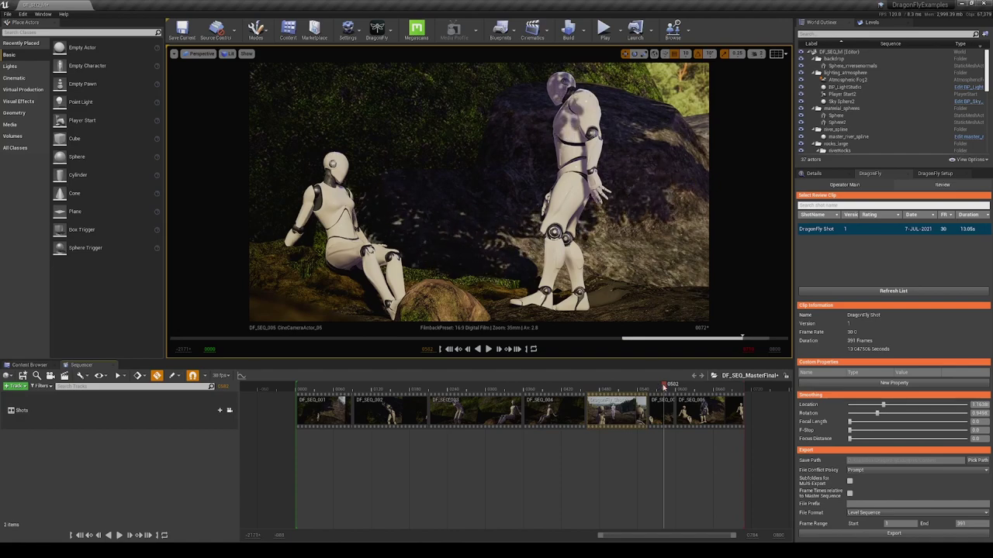
pyautogui.moveTo(663, 386); pyautogui.dragTo(566, 385)
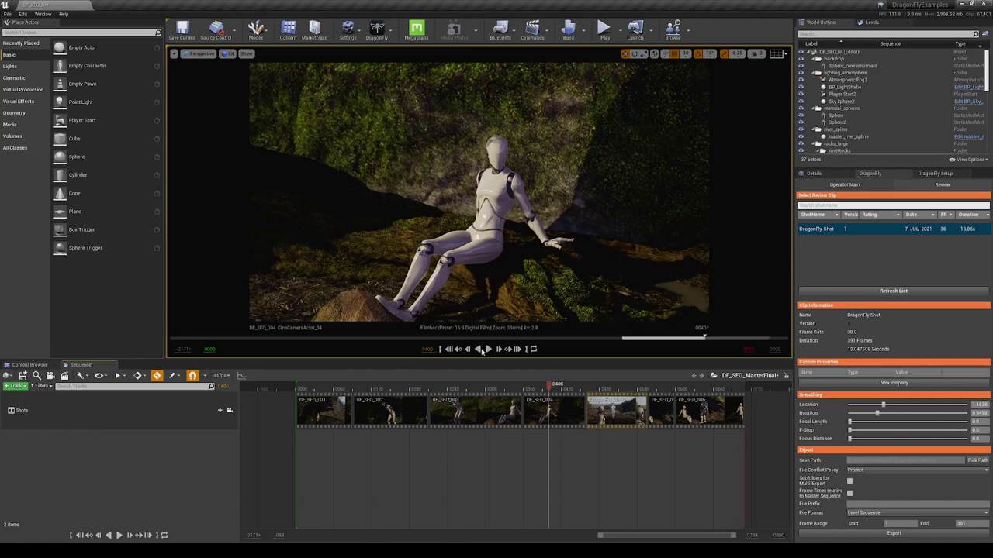
pyautogui.click(488, 350)
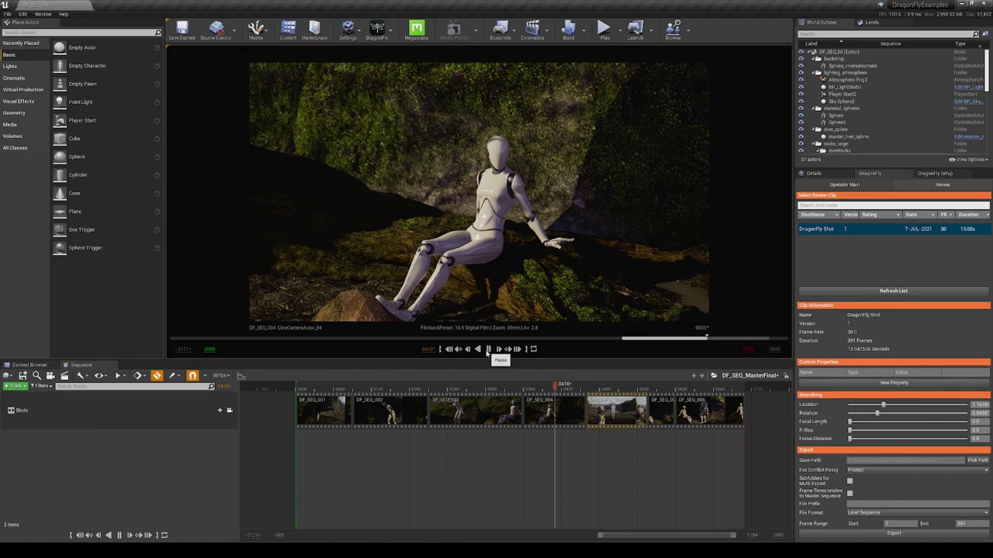